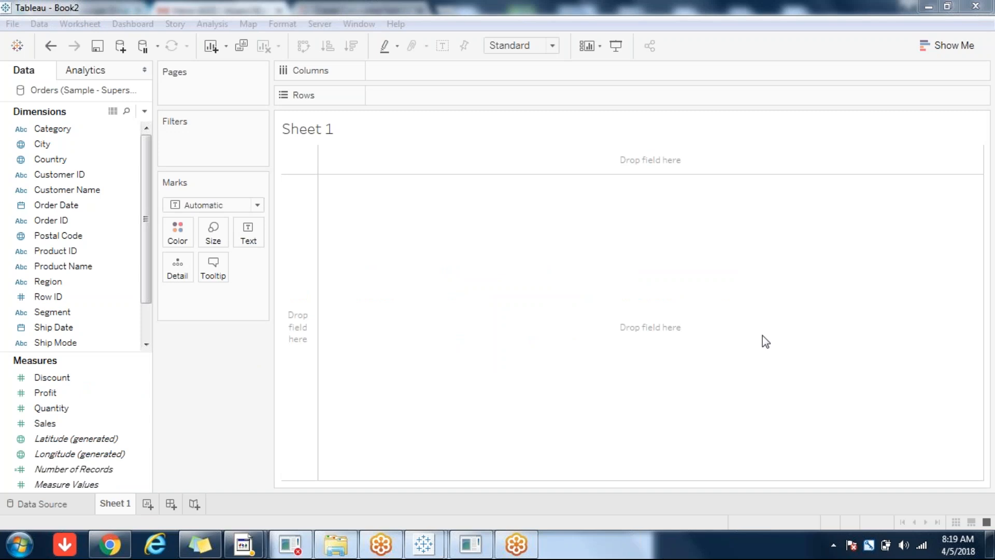
- Check the field requirements for a histogram in Show Me with the Sales measure selected
left_click(260, 394)
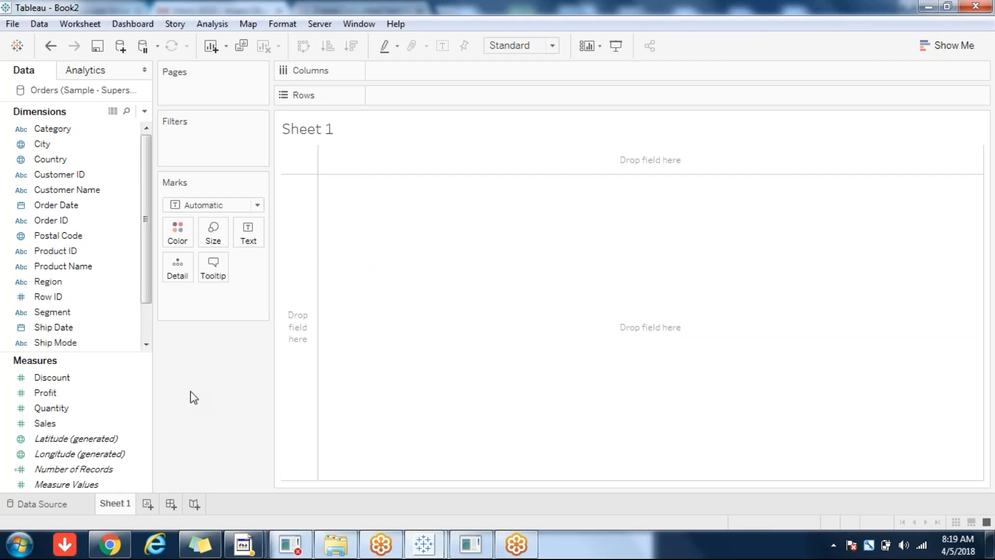
left_click(59, 424)
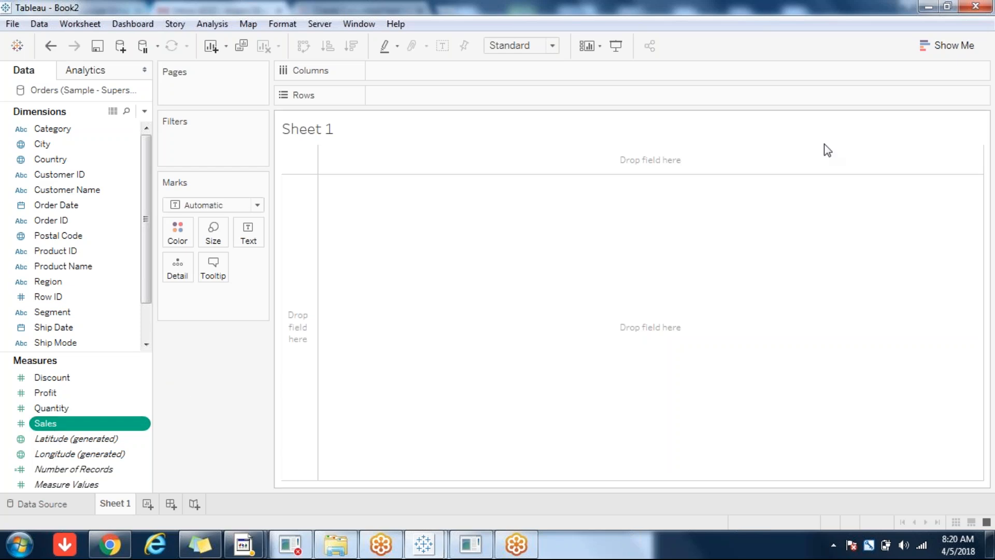
left_click(937, 48)
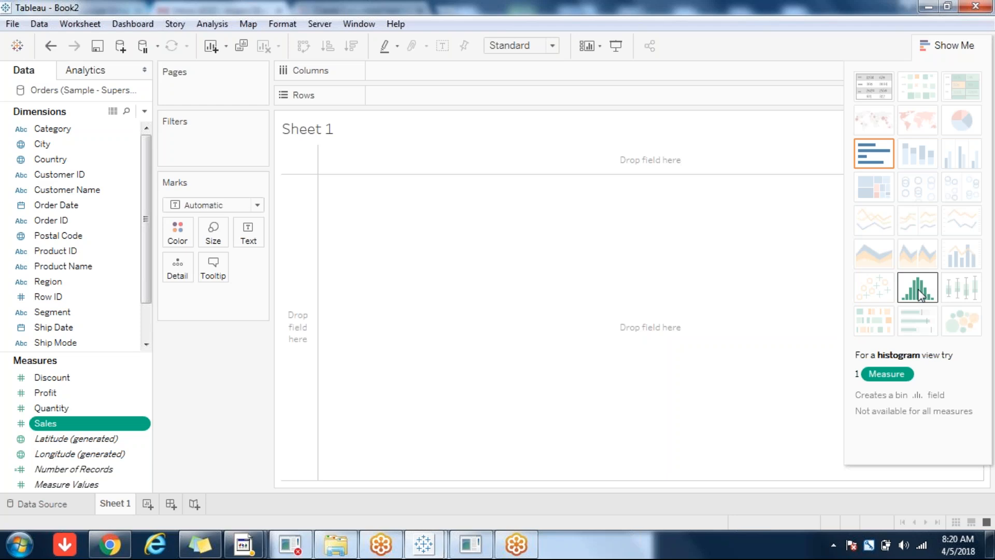
left_click(949, 44)
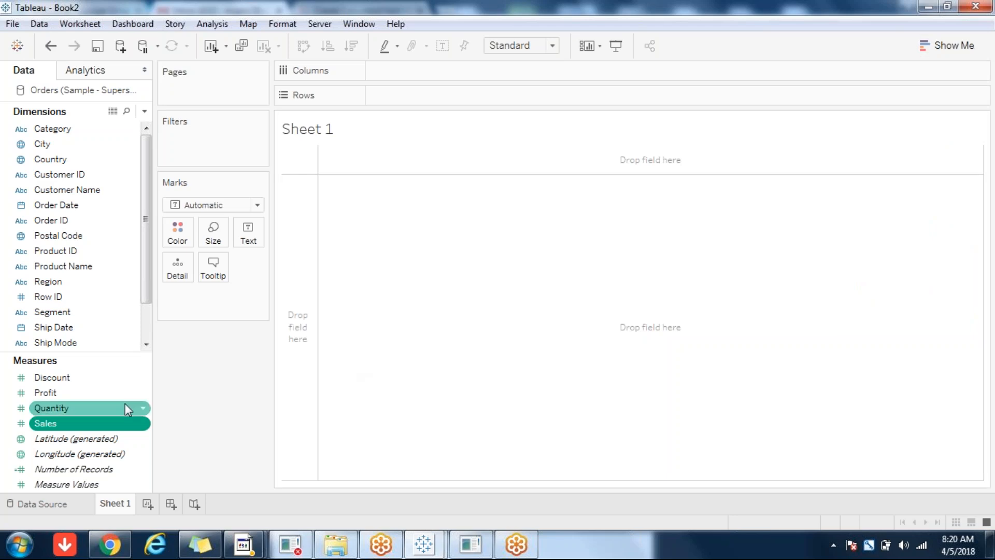
- Create a bin field named Sales (bin) from the Sales measure with a bin size of 500
right_click(76, 427)
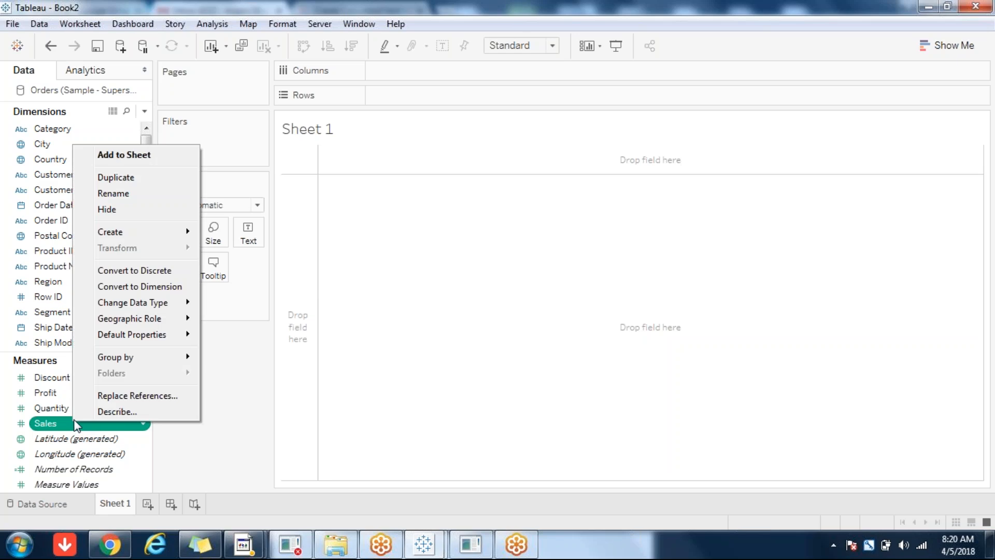
mouse_move(134, 232)
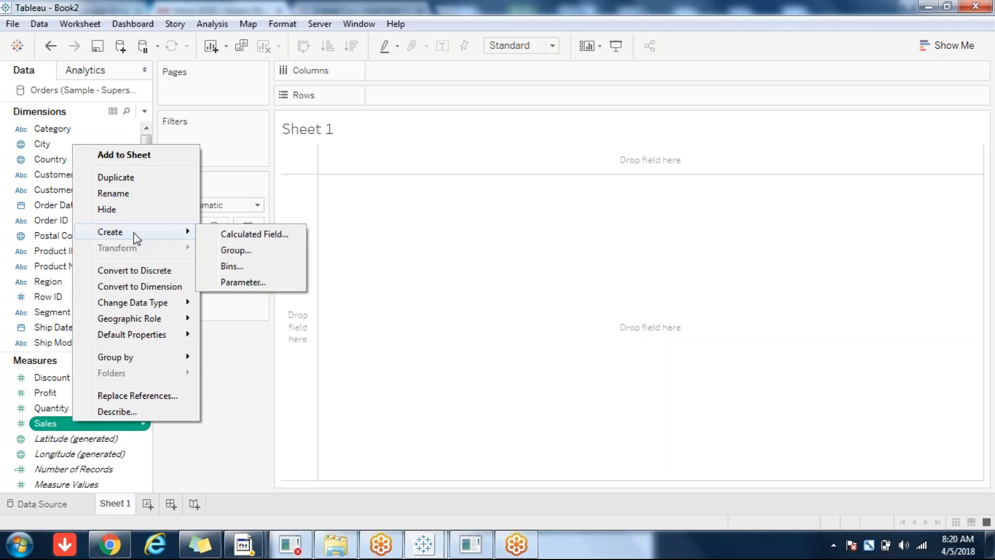
left_click(263, 271)
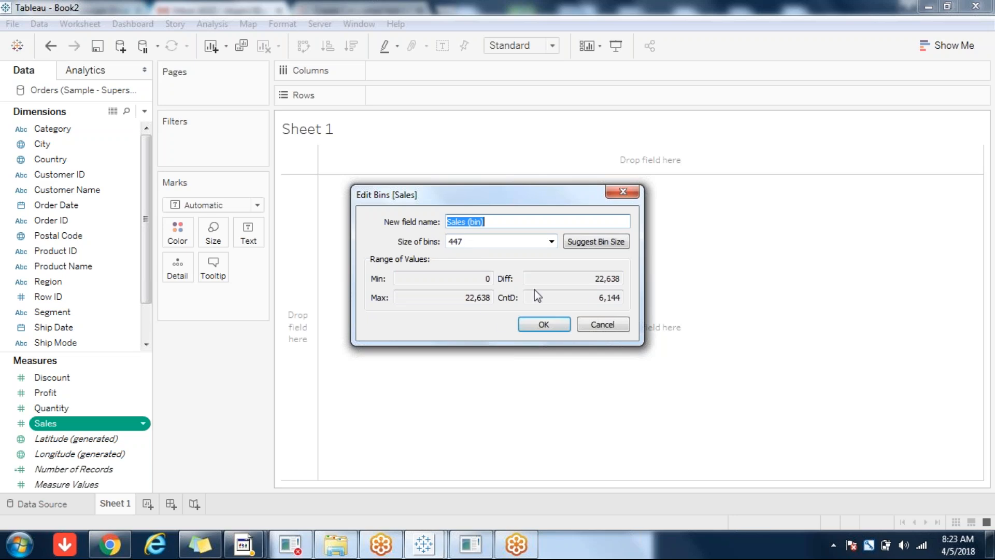
double_click(485, 243)
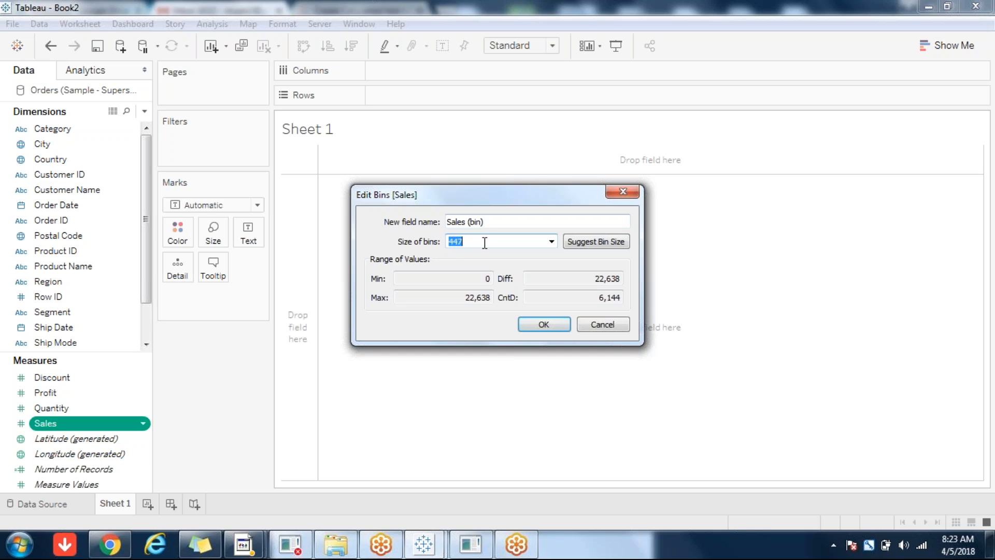
type("500")
left_click(551, 241)
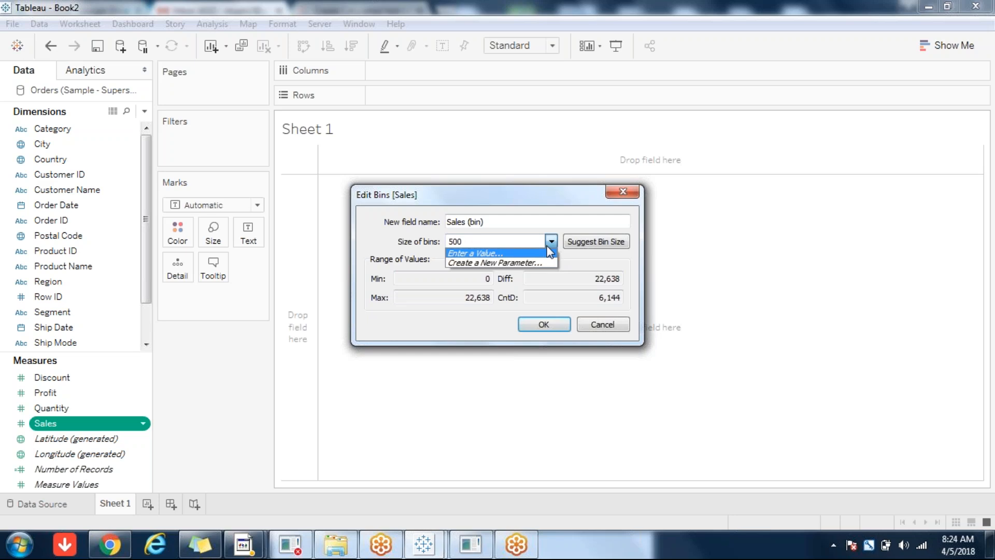
left_click(381, 242)
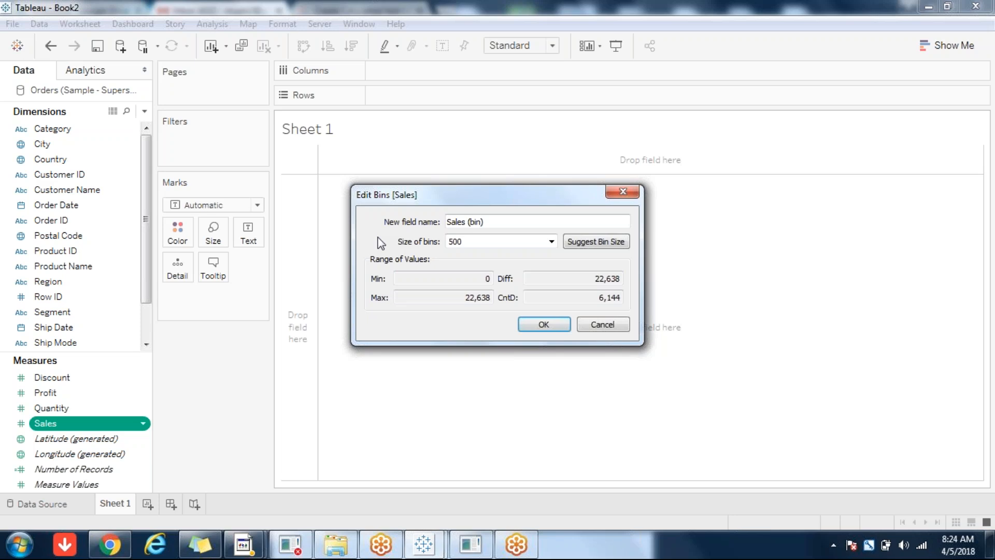
left_click(544, 325)
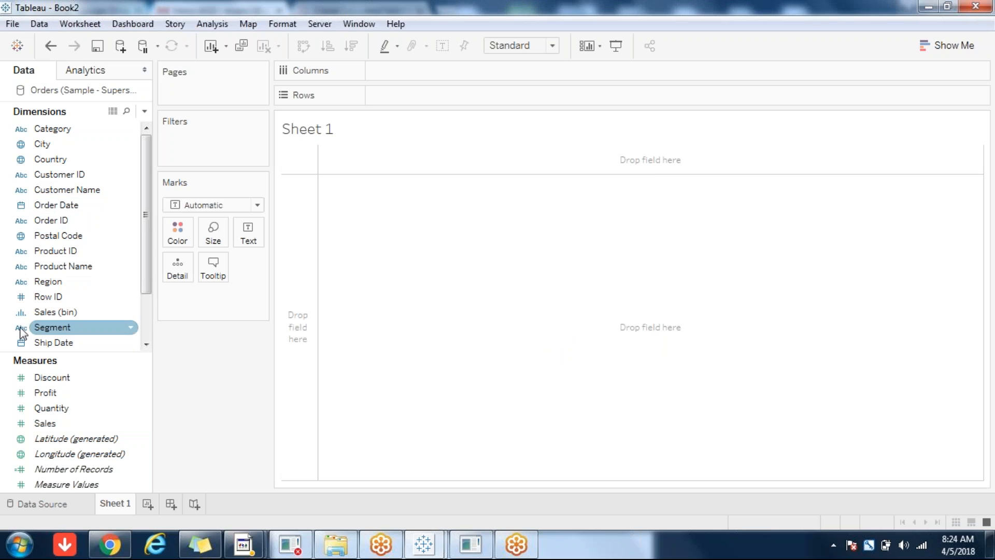
- Build a bar chart on Sheet 1 with Sales on Rows and Sales (bin) on Columns
left_click(51, 317)
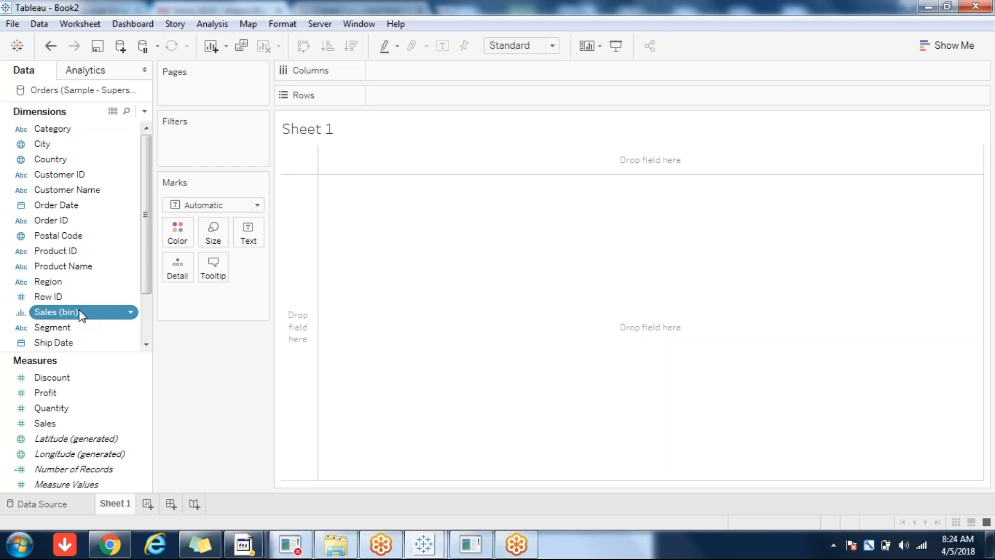
left_click(58, 425)
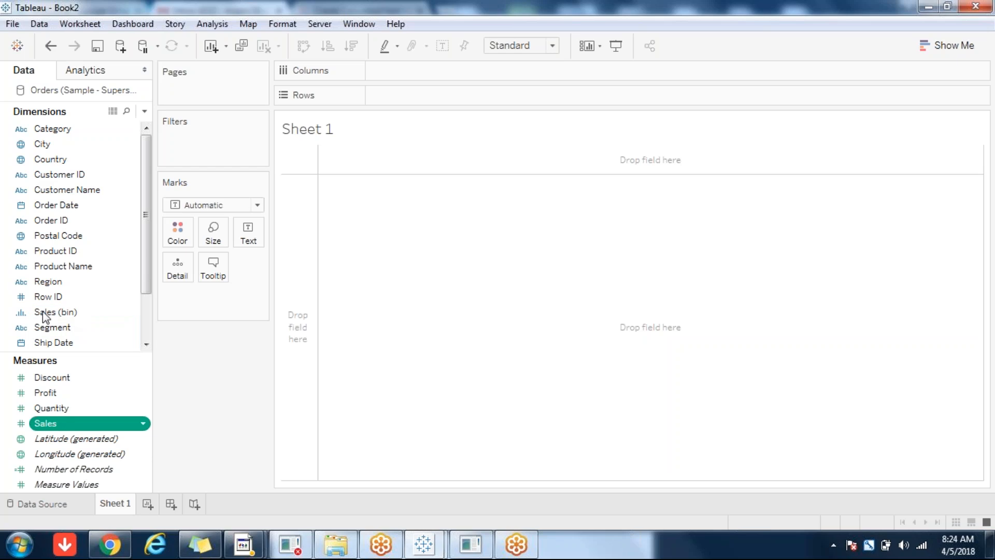
left_click(68, 317)
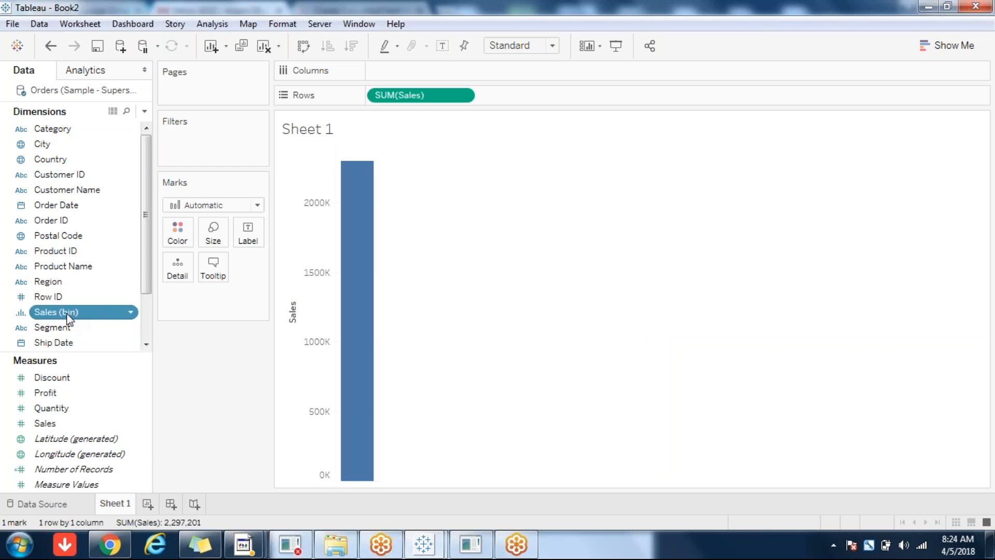
double_click(67, 313)
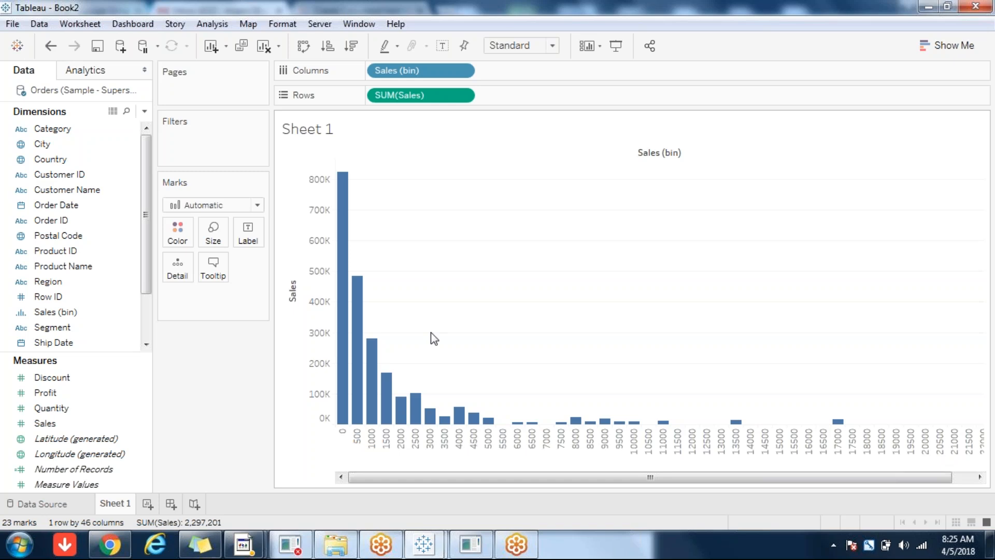
- Change the Sales aggregation on Rows to Count and show mark labels on the histogram bars
mouse_move(358, 369)
mouse_move(360, 419)
mouse_move(343, 396)
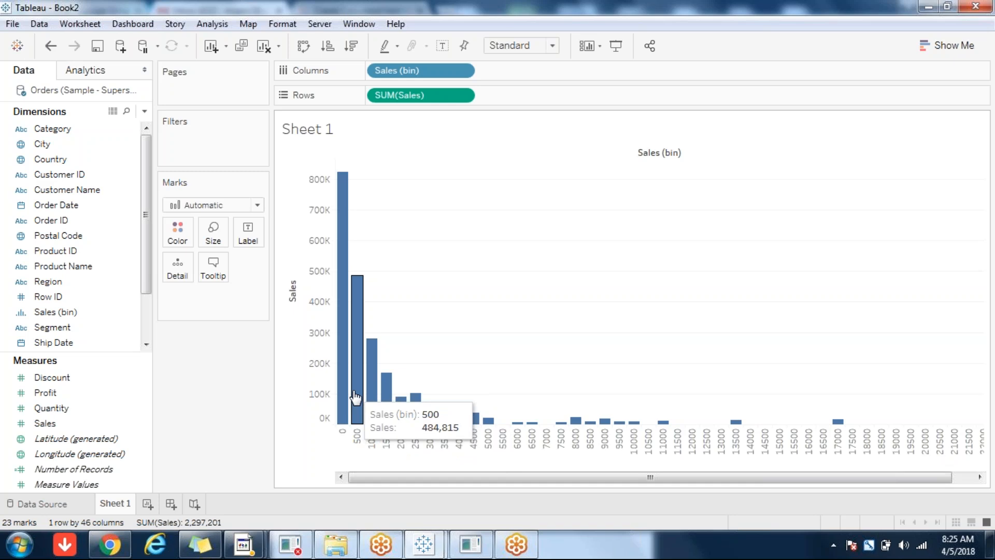
mouse_move(415, 406)
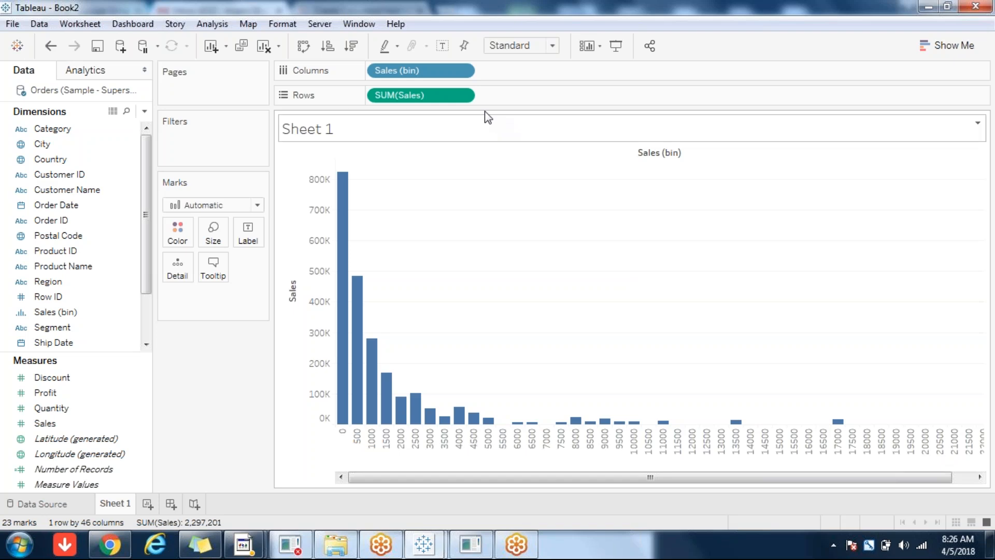
left_click(460, 95)
mouse_move(437, 248)
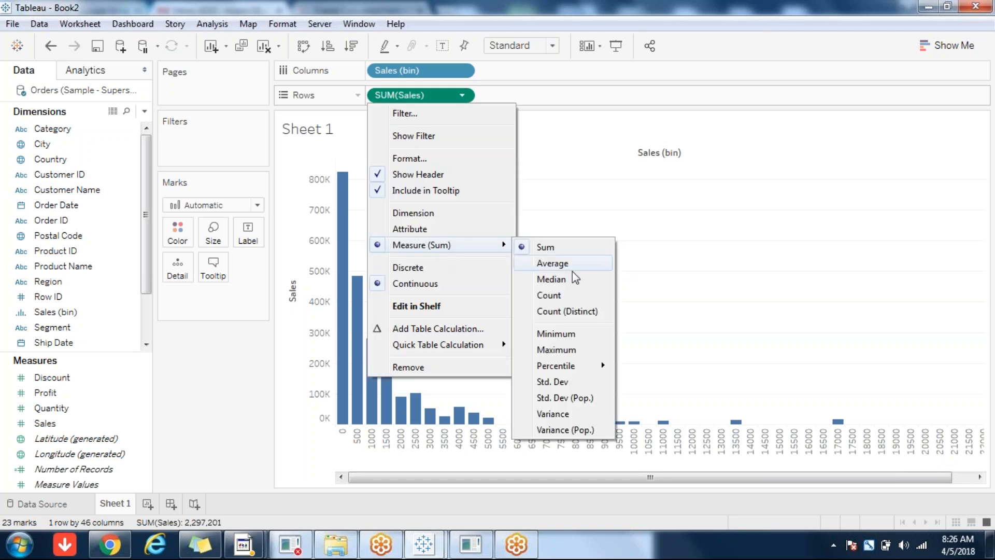
left_click(548, 295)
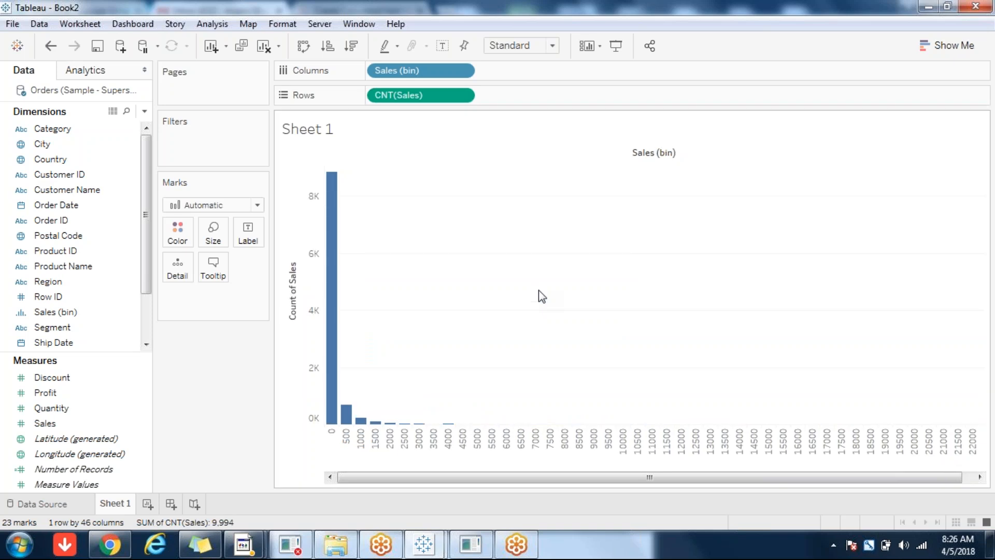
left_click(439, 51)
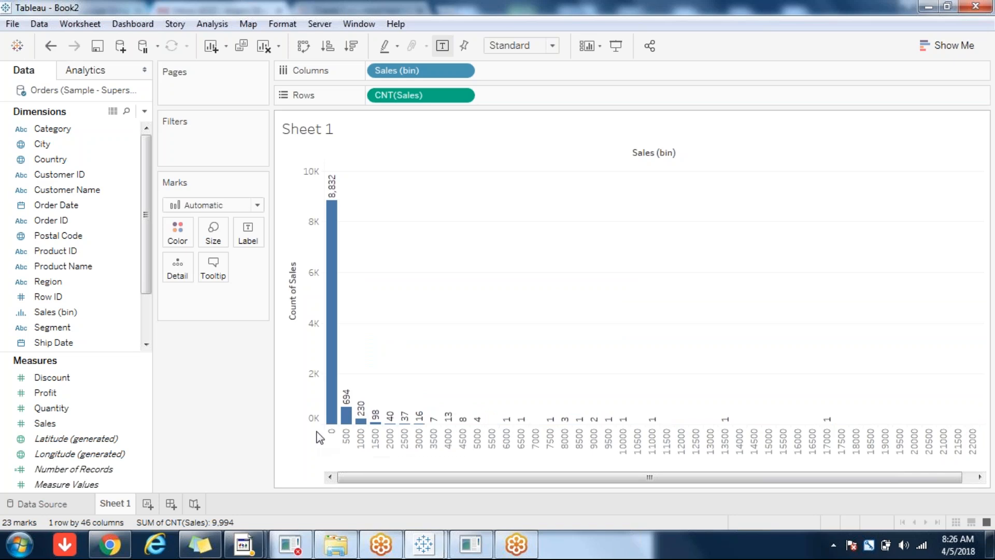
mouse_move(331, 275)
- Add a new worksheet and check the field requirements for bullet graphs in Show Me
left_click(144, 508)
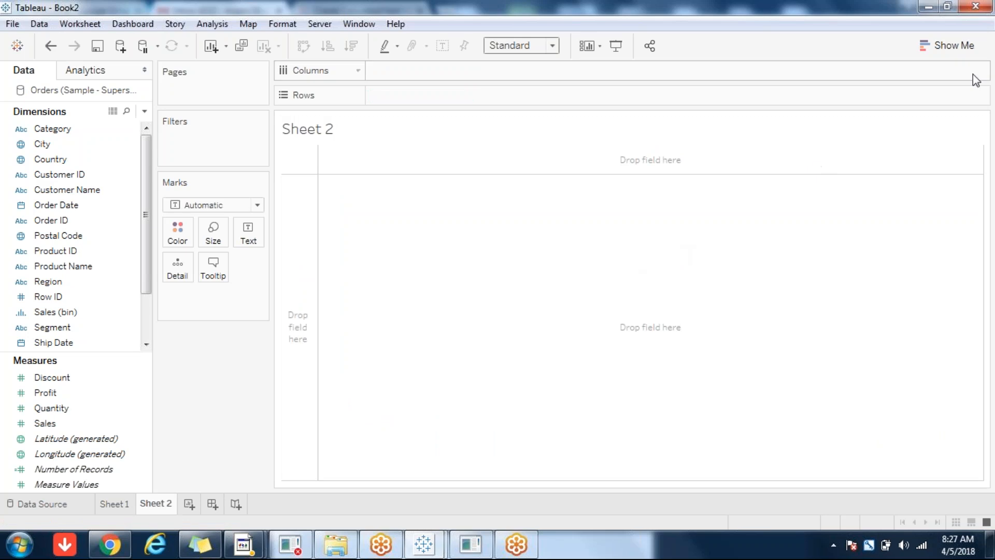
left_click(940, 47)
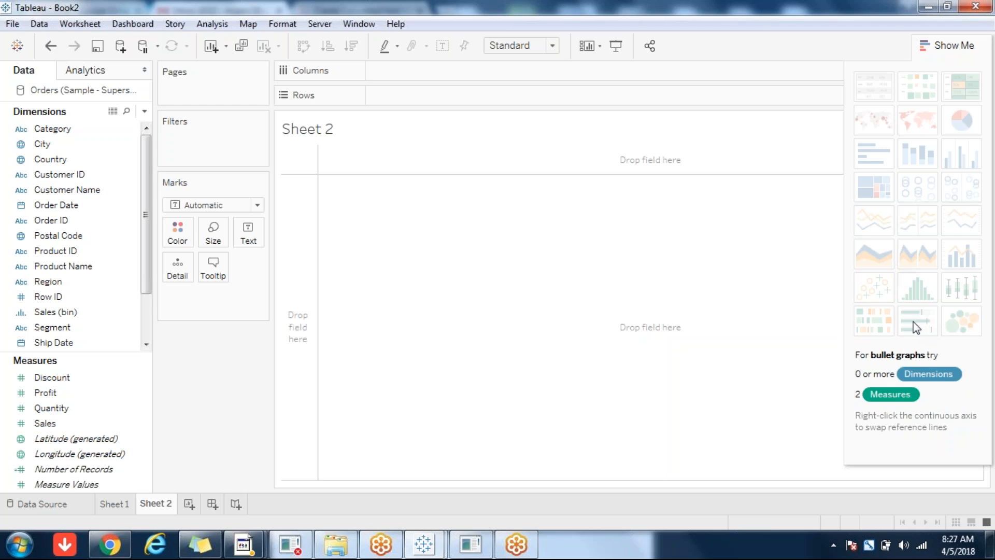
left_click(956, 46)
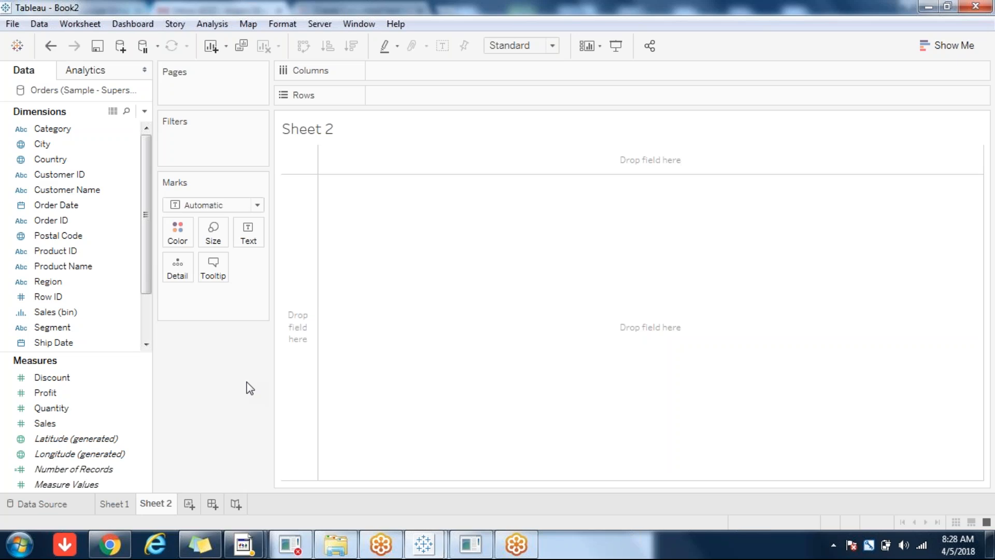
- Chart Sales and Profit by Sub-Category on Sheet 2, undoing the duplicate Profit field
left_click(45, 425)
double_click(44, 431)
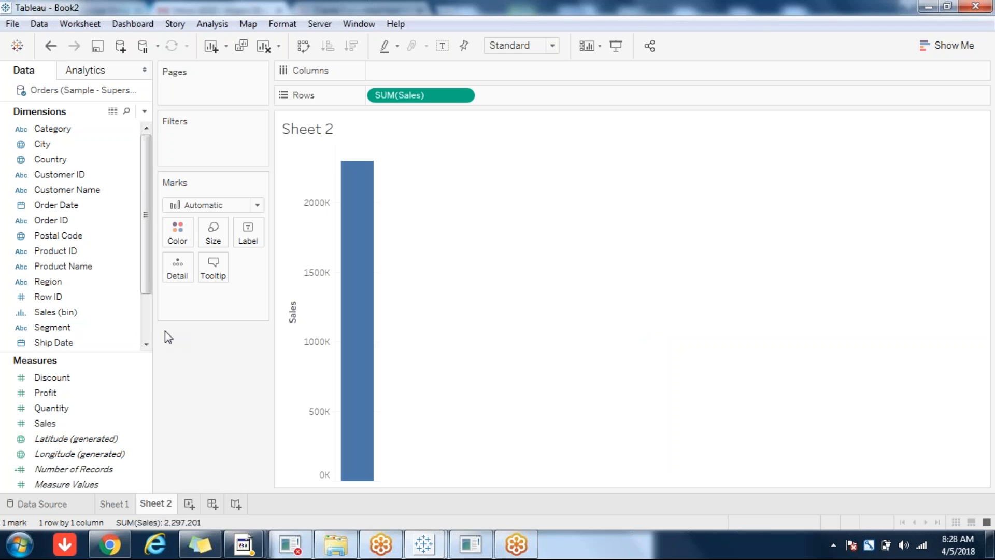
scroll(149, 337, "down", 2)
left_click(61, 328)
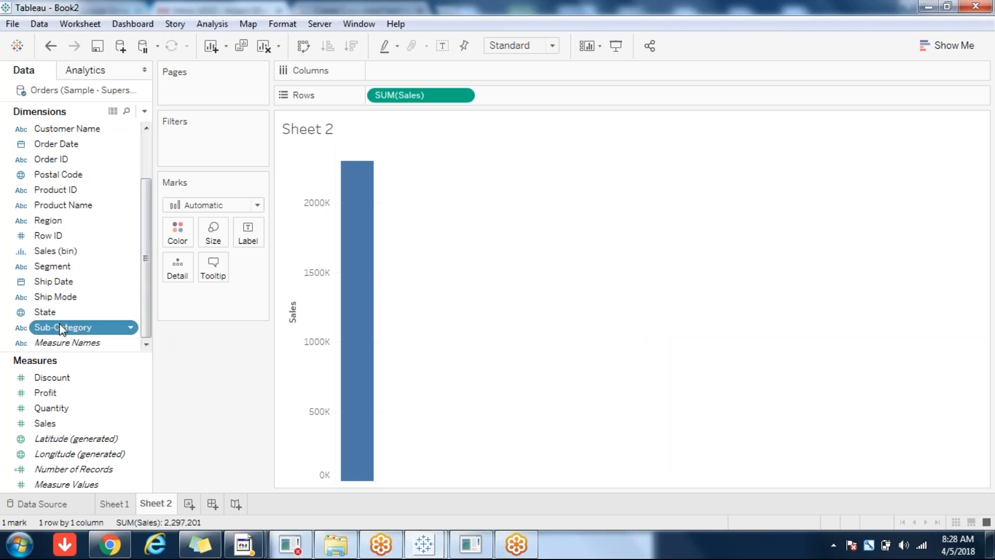
double_click(43, 396)
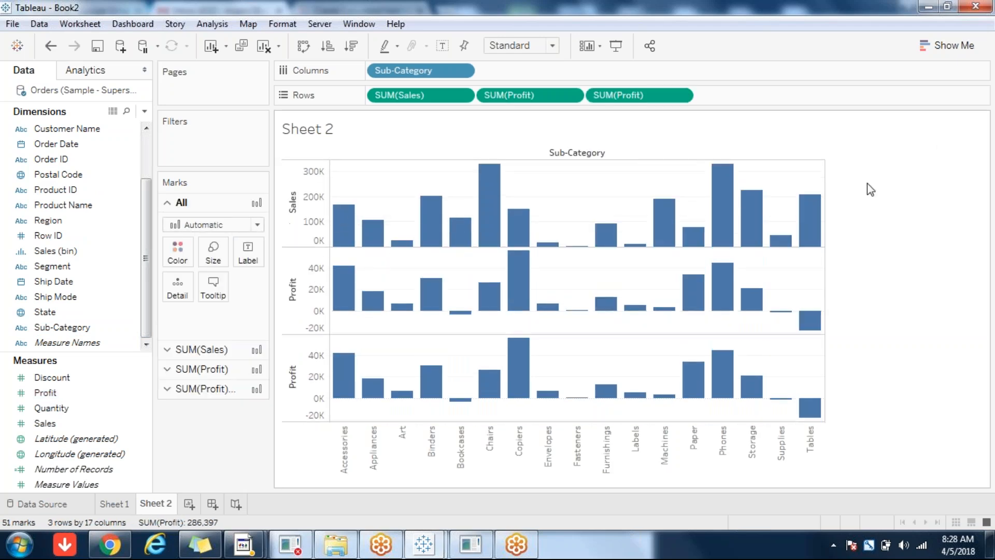
key("ctrl+z")
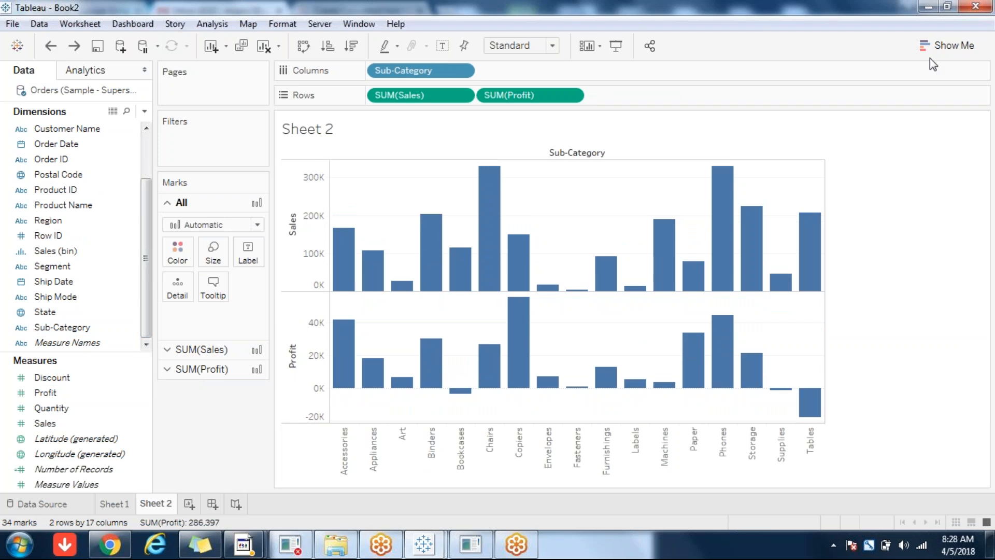
- Convert the Sales and Profit by Sub-Category chart into a bullet graph using Show Me
left_click(947, 48)
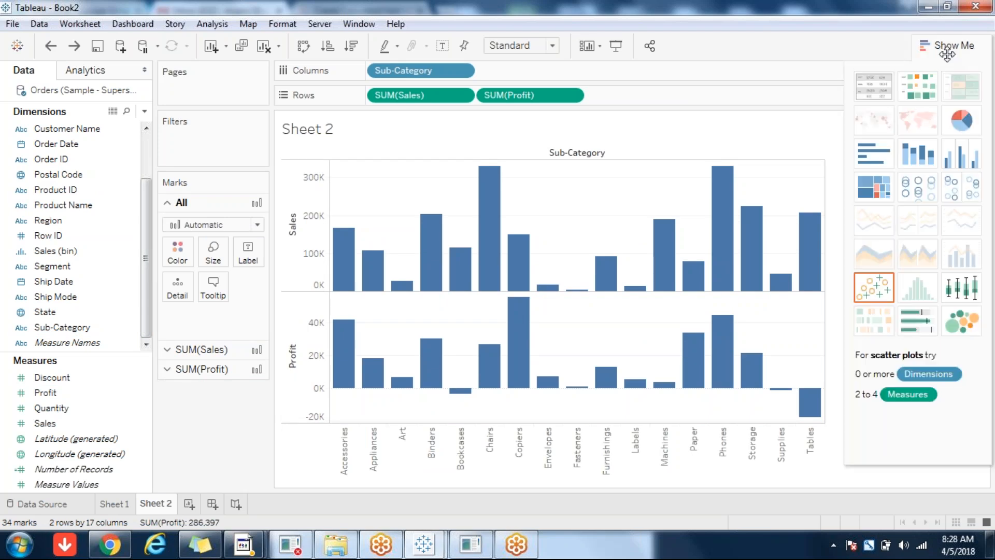
left_click(922, 328)
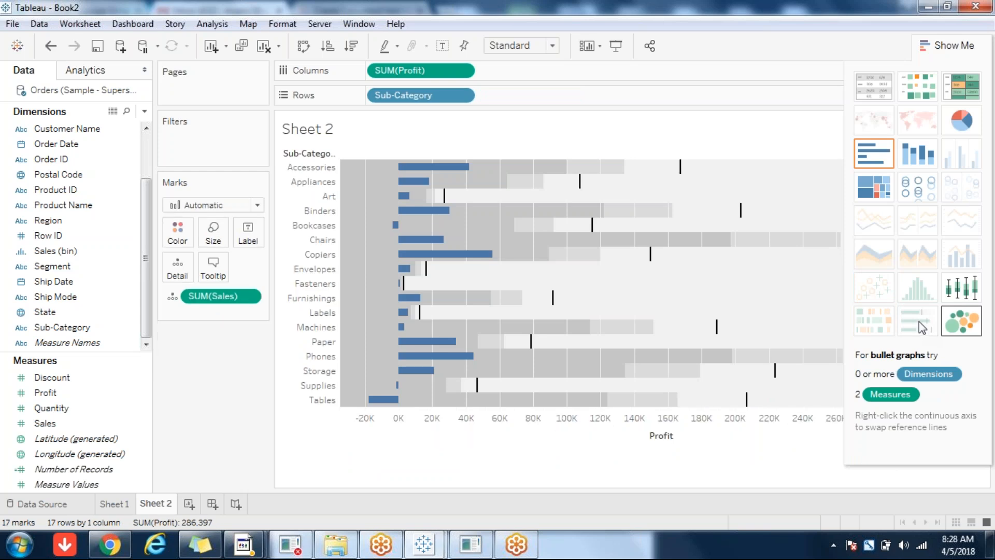
left_click(949, 46)
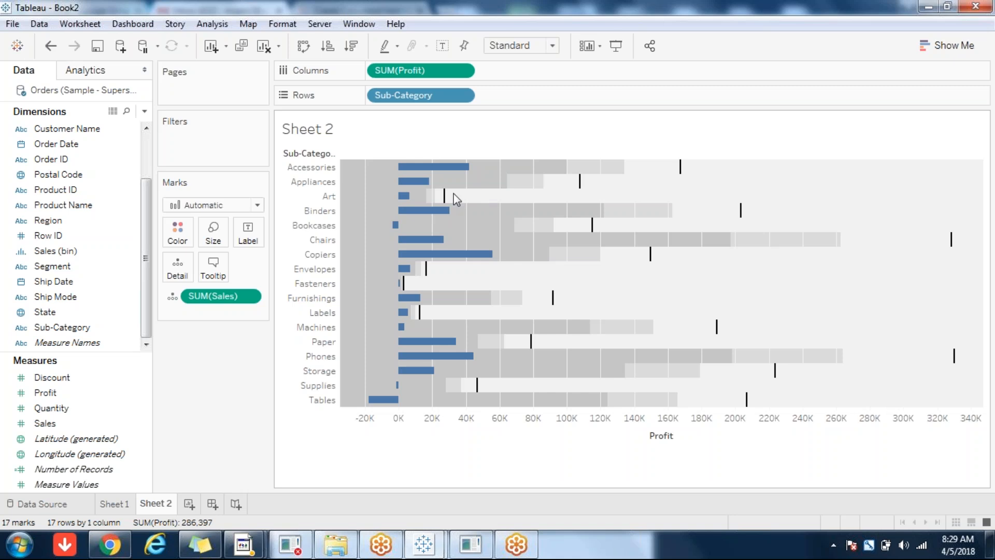
left_click(104, 512)
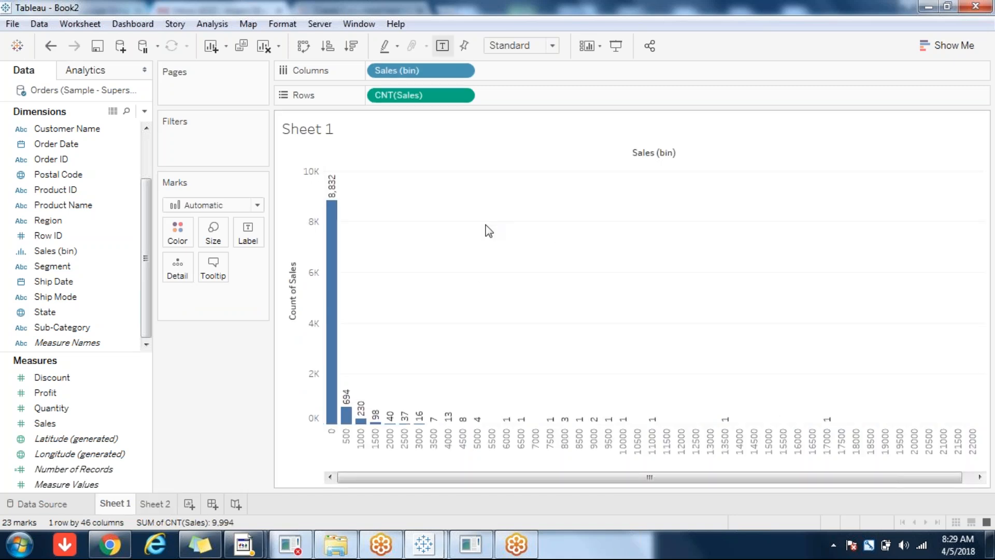
left_click(157, 504)
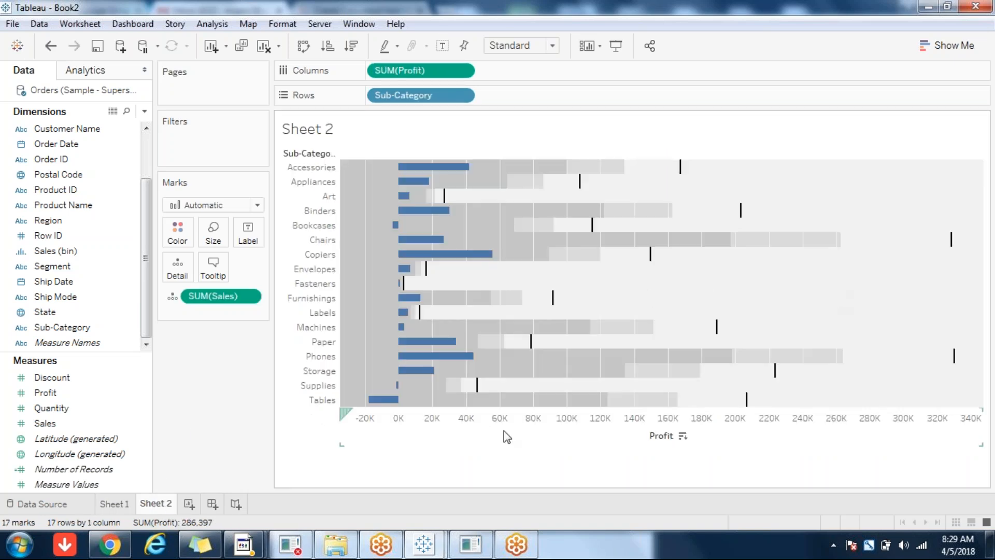
- Format the bullet graph's lines so that the column grid lines are set to None
left_click(280, 27)
left_click(291, 165)
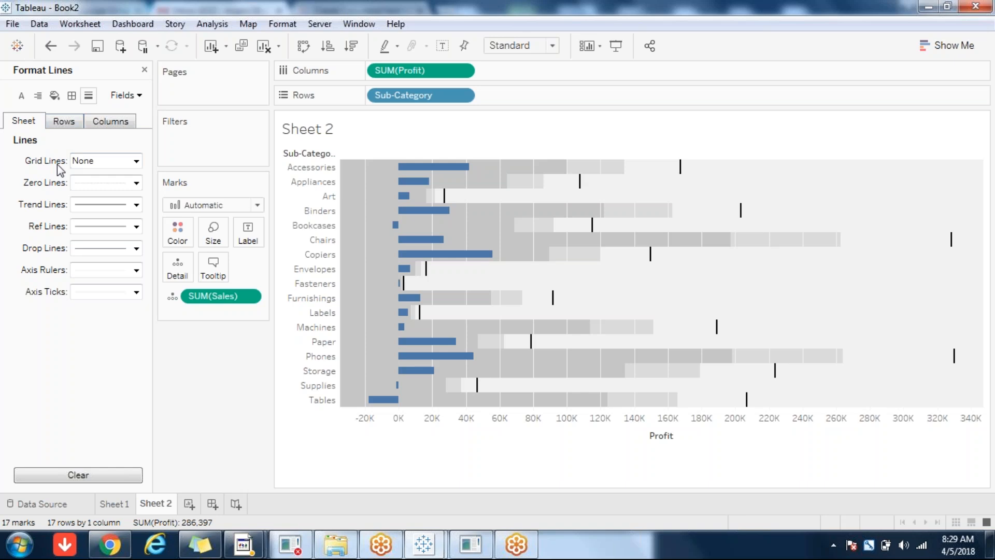
left_click(59, 123)
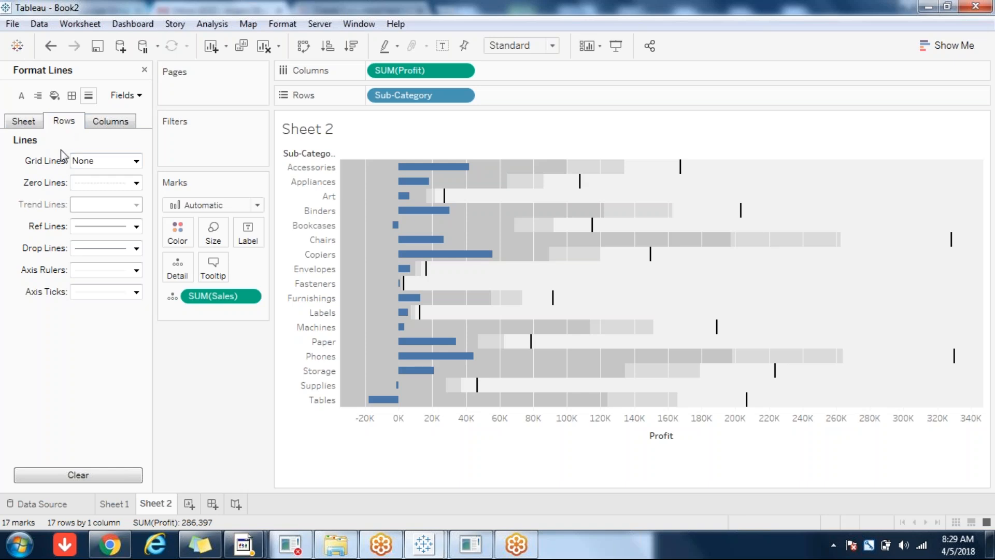
left_click(104, 123)
left_click(95, 160)
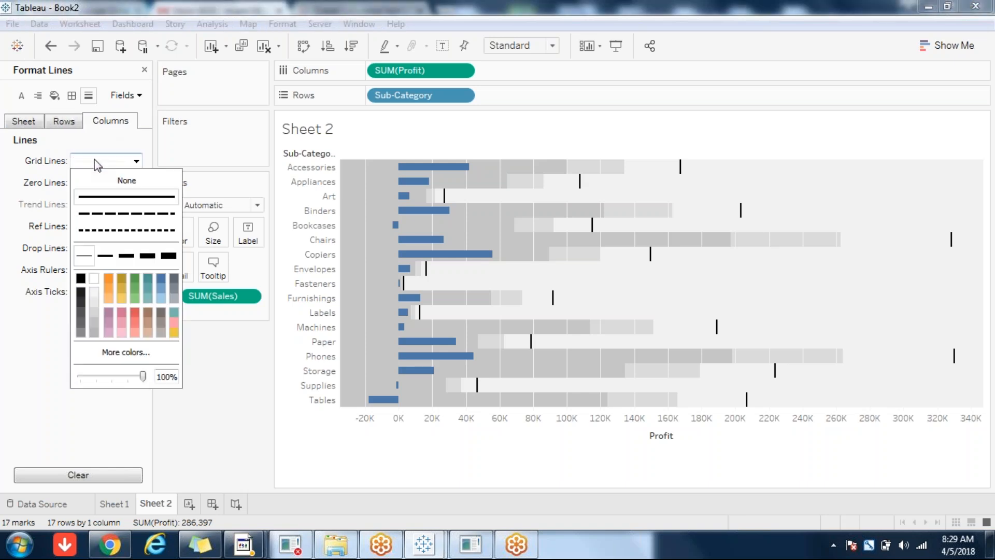
left_click(110, 180)
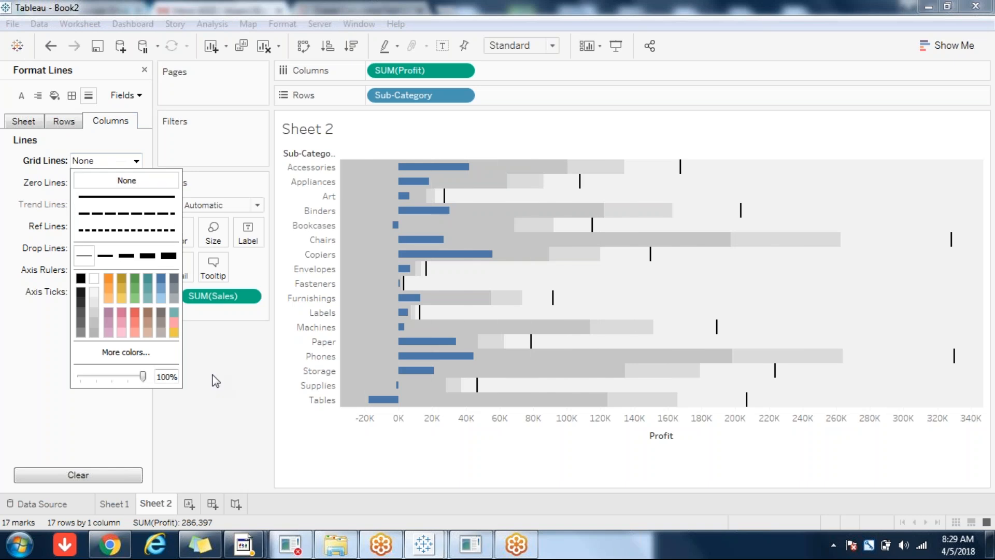
left_click(145, 69)
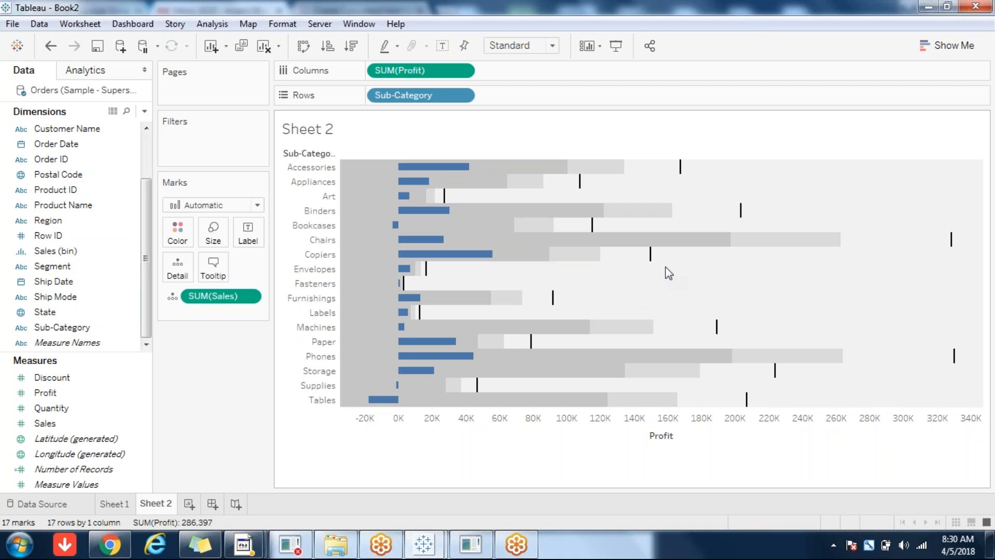
- Examine the bullet graph's average Sales markers, the Average Sales reference line settings and the percentage bands around them
mouse_move(653, 264)
mouse_move(444, 203)
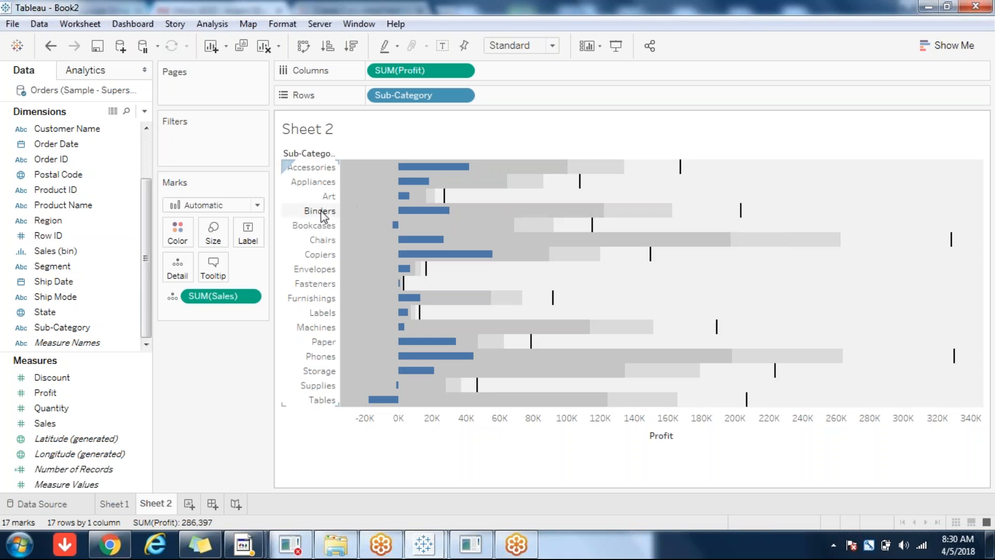
mouse_move(740, 215)
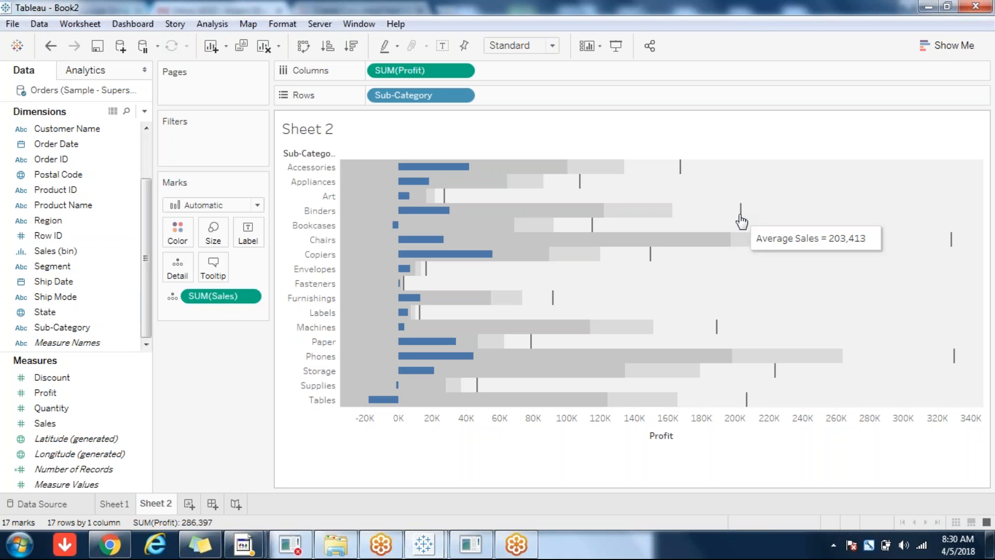
right_click(572, 428)
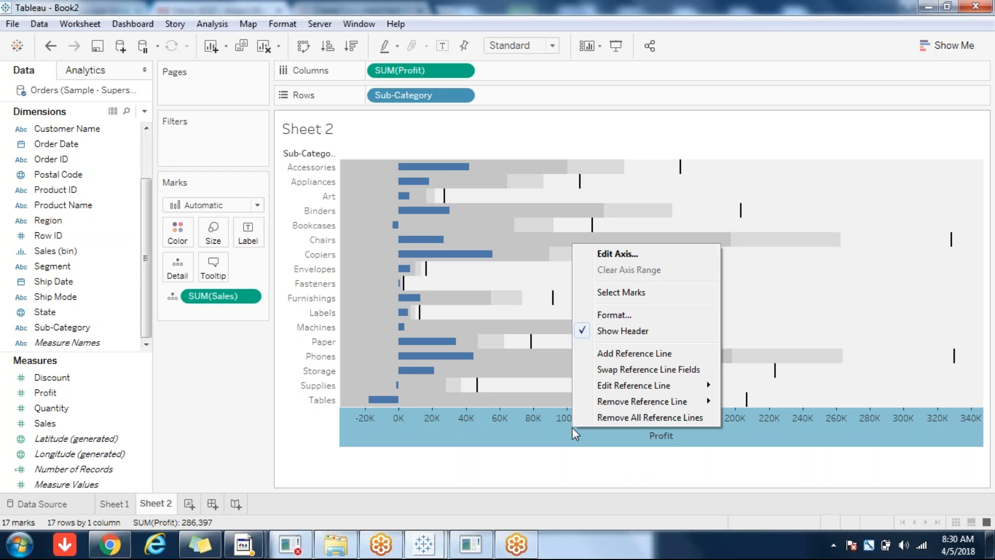
mouse_move(669, 386)
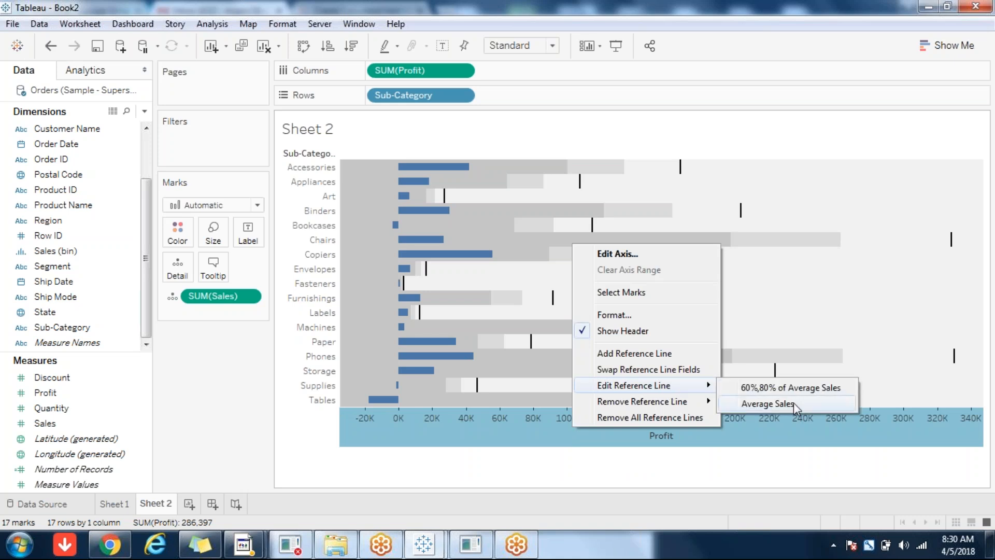
left_click(794, 402)
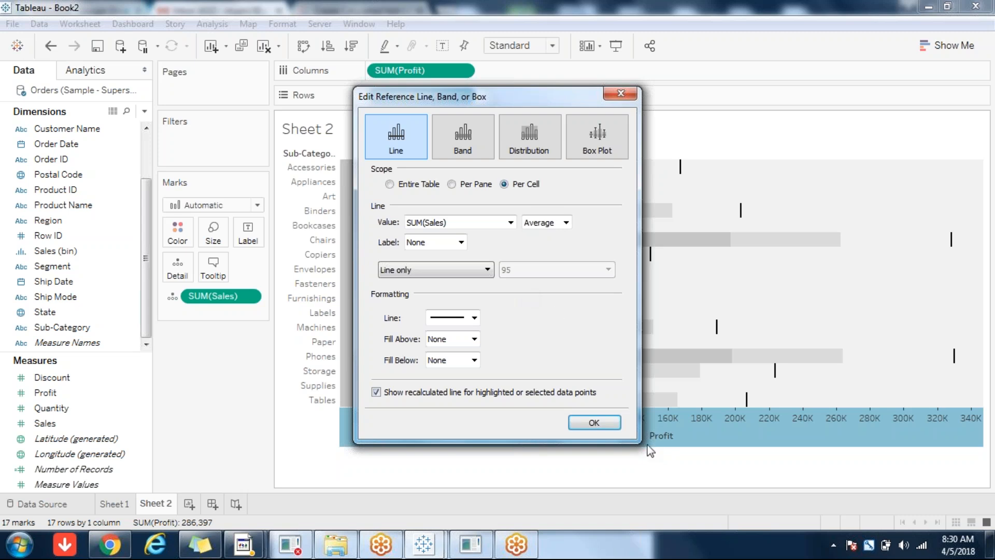
left_click(593, 424)
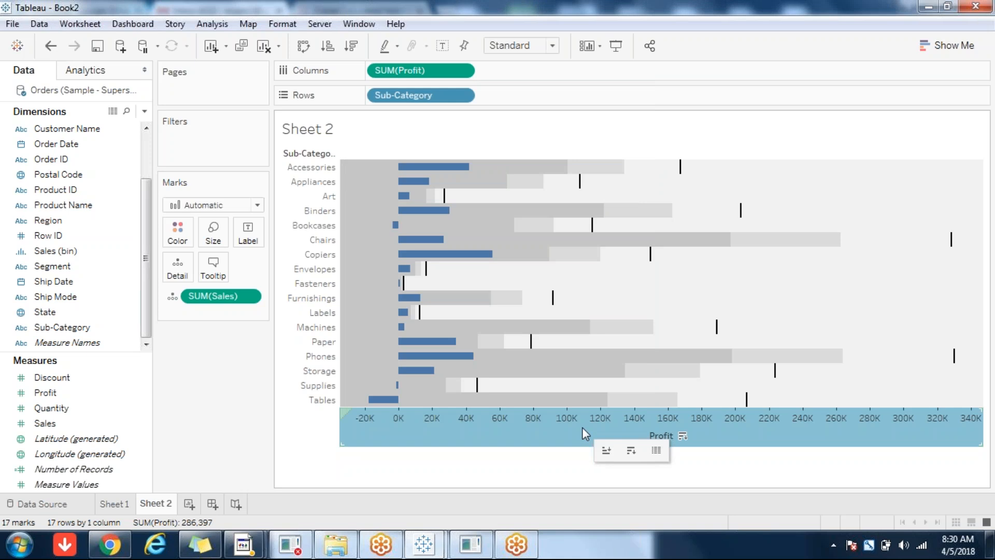
mouse_move(716, 329)
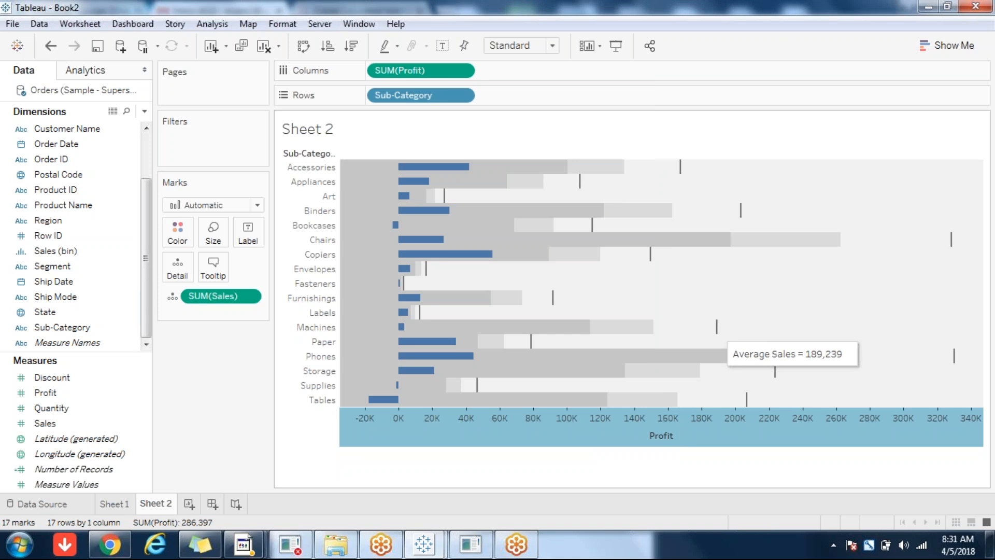
mouse_move(654, 328)
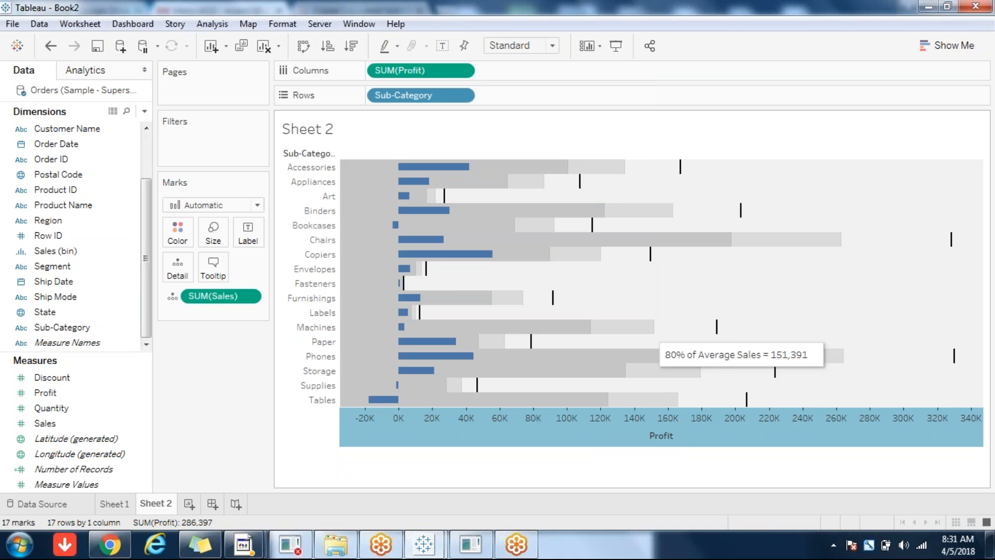
mouse_move(591, 328)
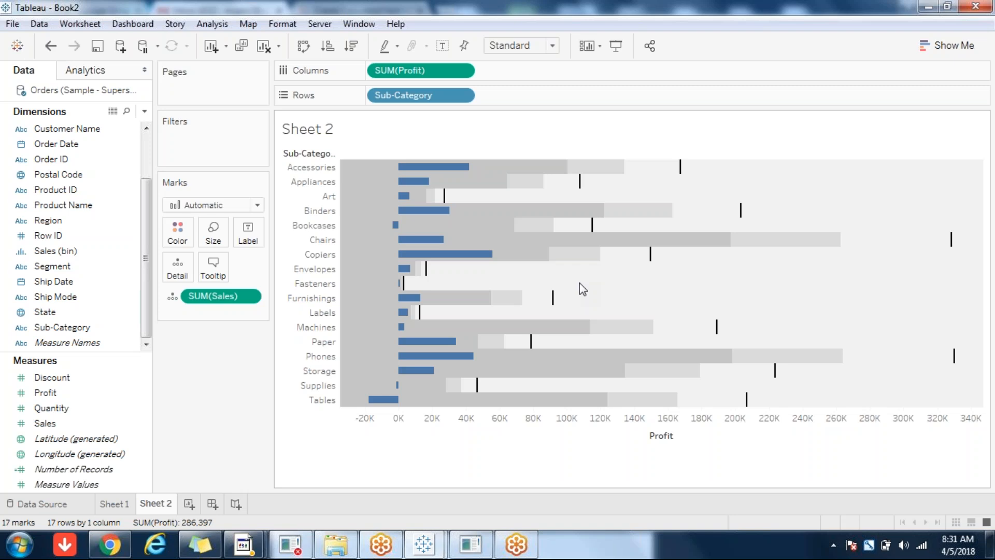
mouse_move(595, 270)
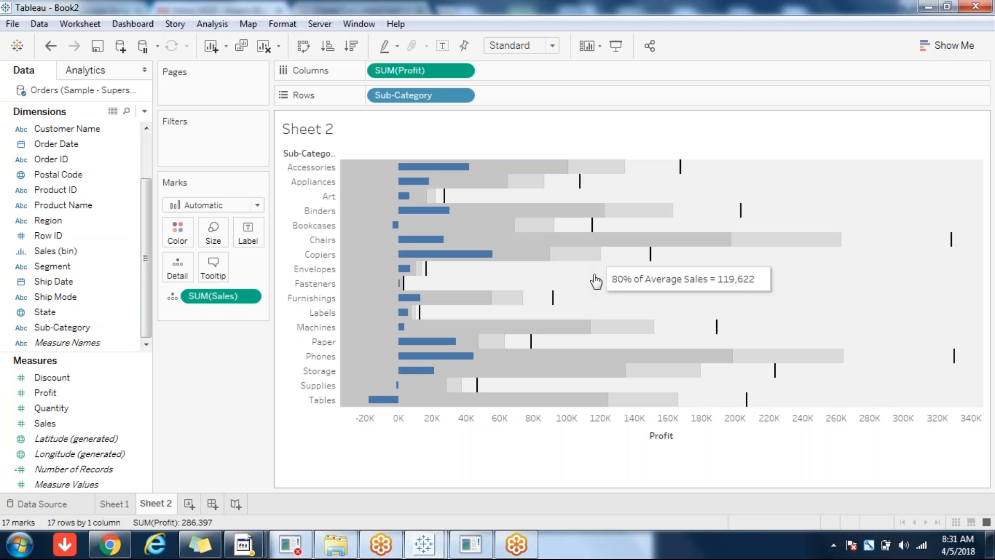
- Edit the Profit axis's Average Sales distribution band to use the percentages 40,20,10
right_click(545, 423)
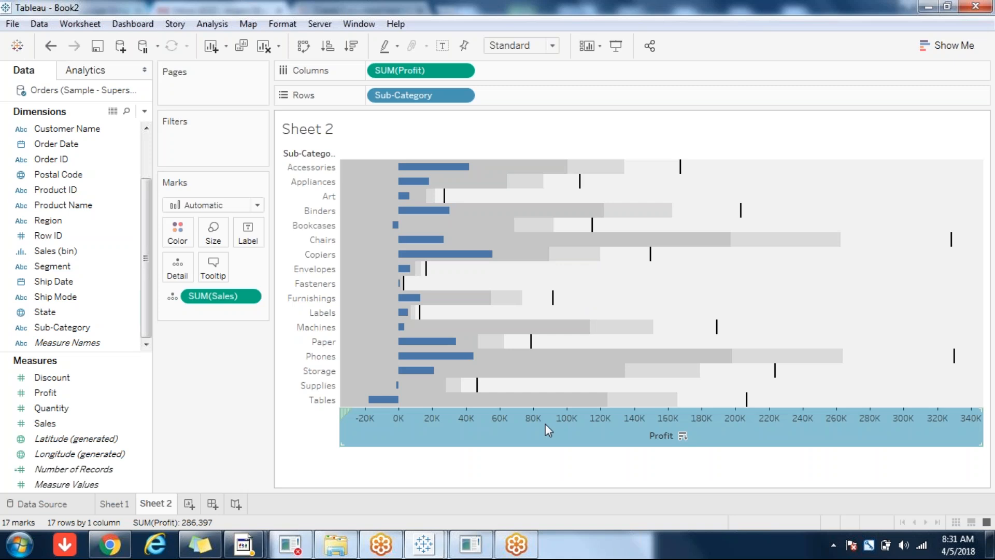
mouse_move(629, 383)
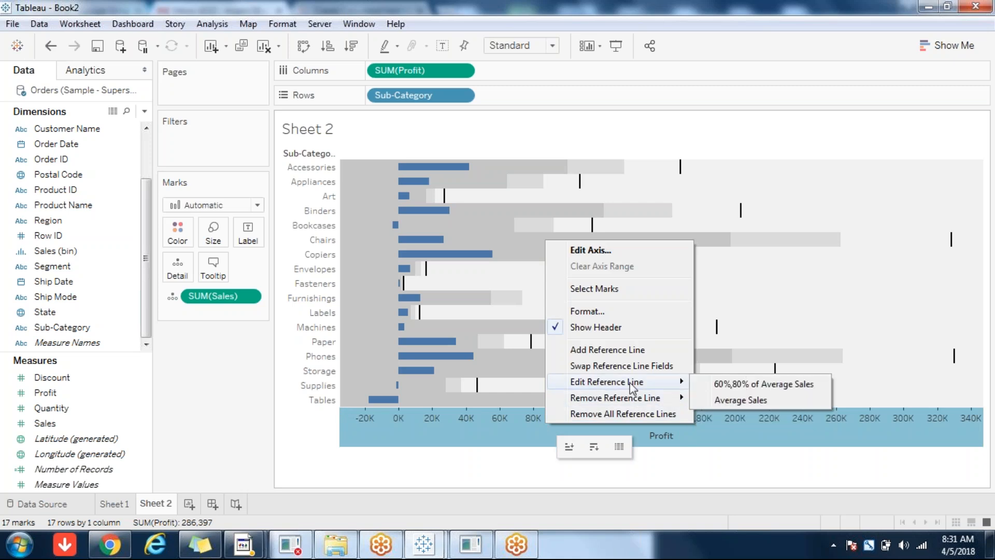
left_click(777, 384)
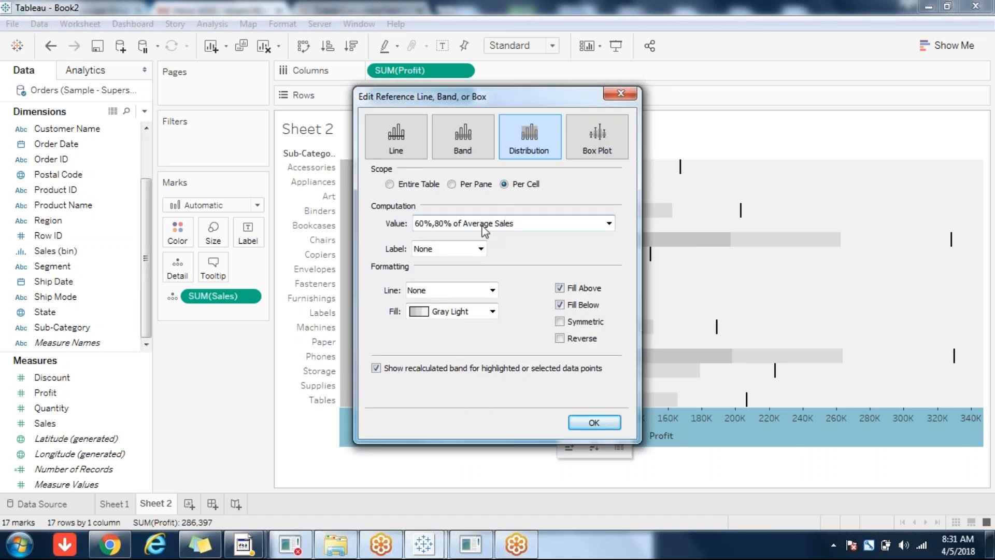
left_click(484, 228)
left_click_drag(545, 260, 524, 259)
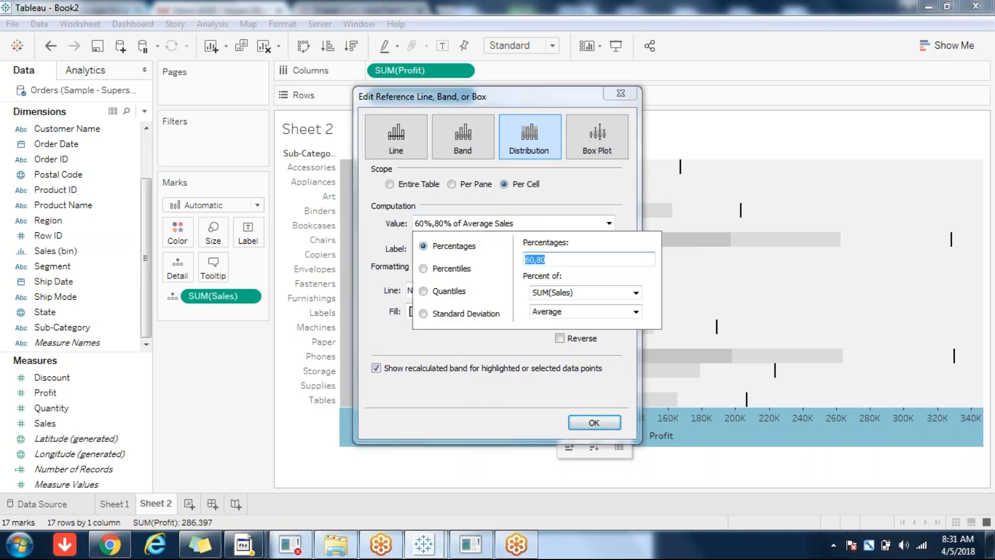
type("40,20,1")
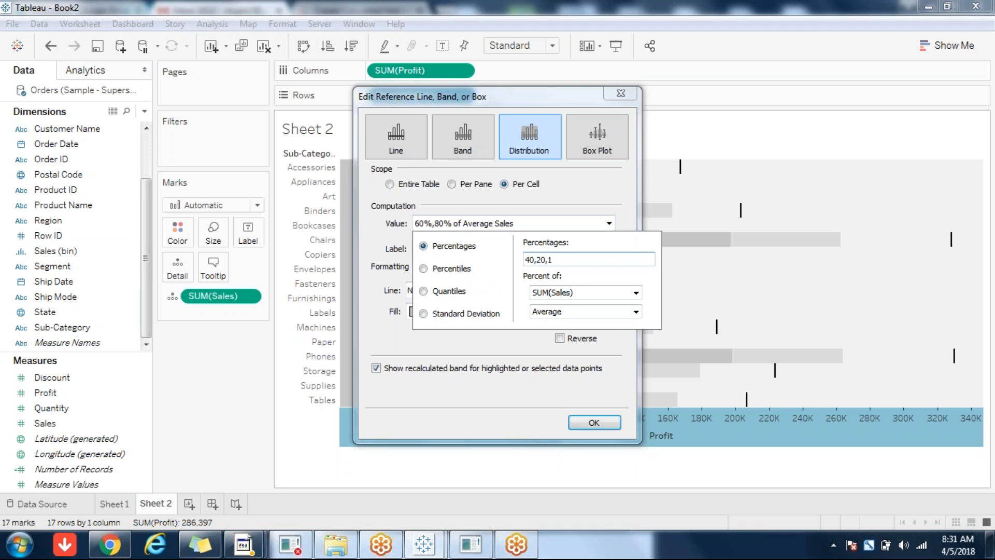
type("0")
left_click(500, 374)
left_click(587, 420)
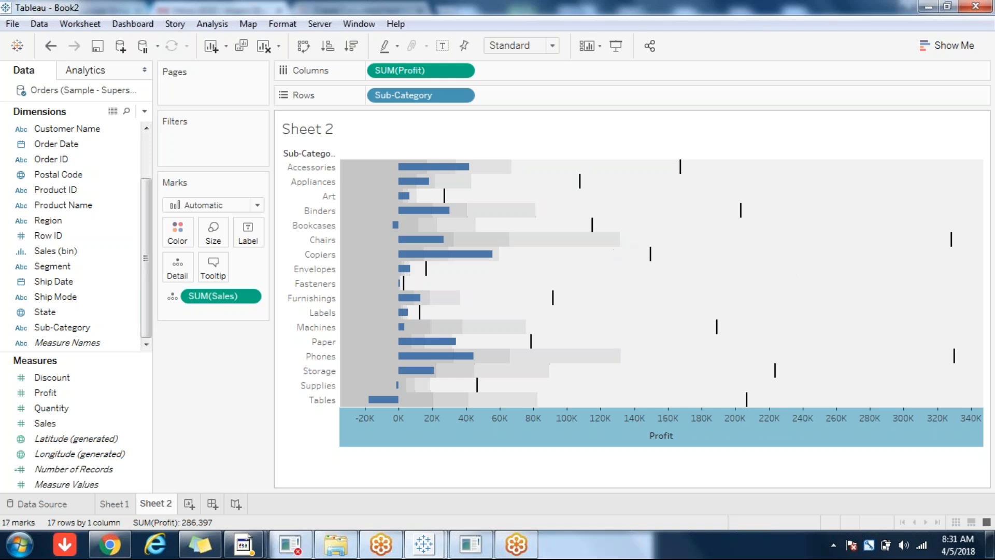
- Compare the Profit bars with the average Sales percentage bands for Chairs and Copiers
mouse_move(504, 249)
mouse_move(454, 250)
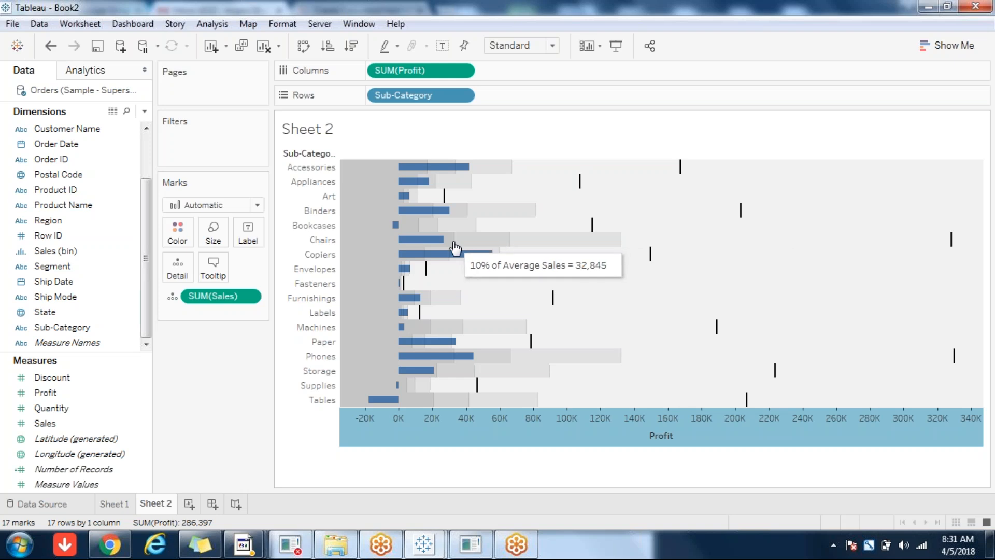
mouse_move(410, 242)
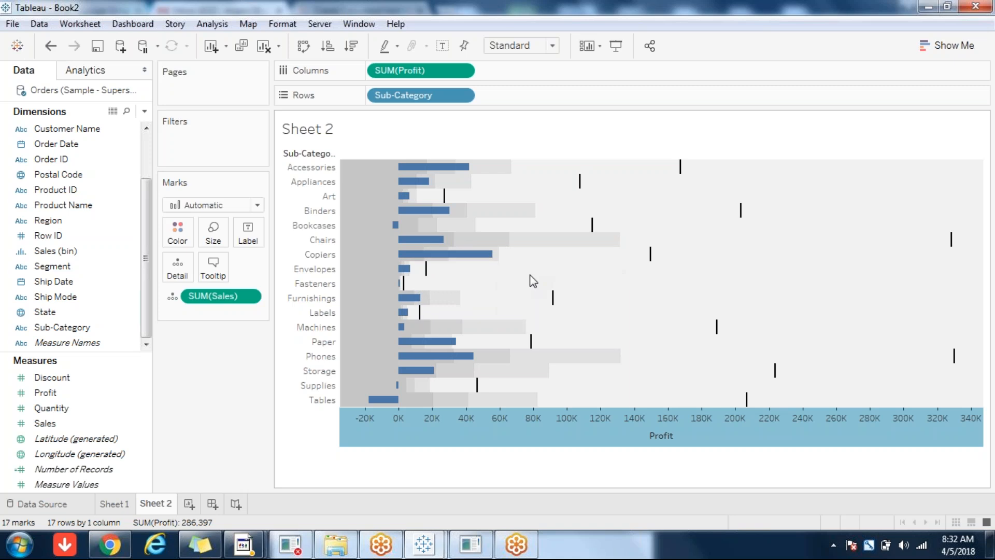
mouse_move(501, 264)
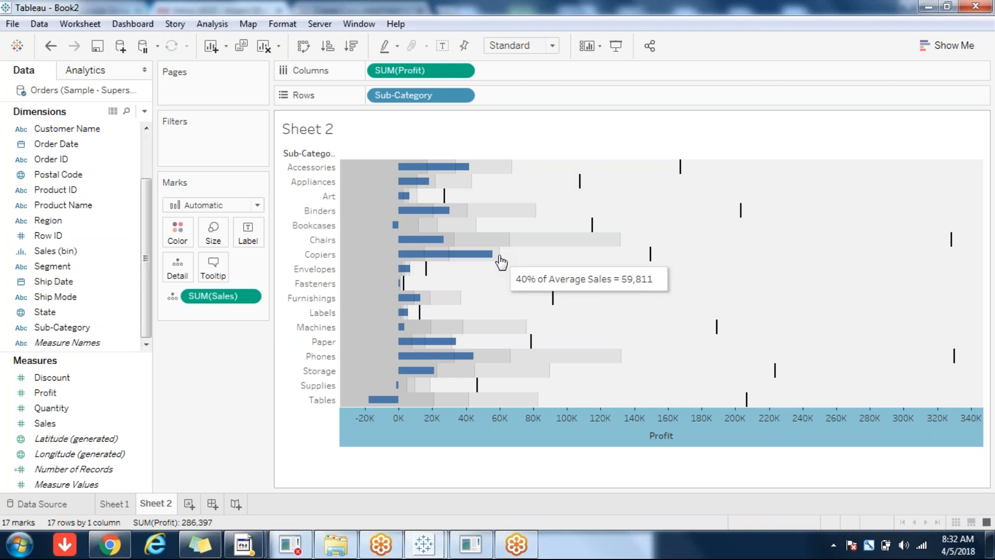
left_click(228, 440)
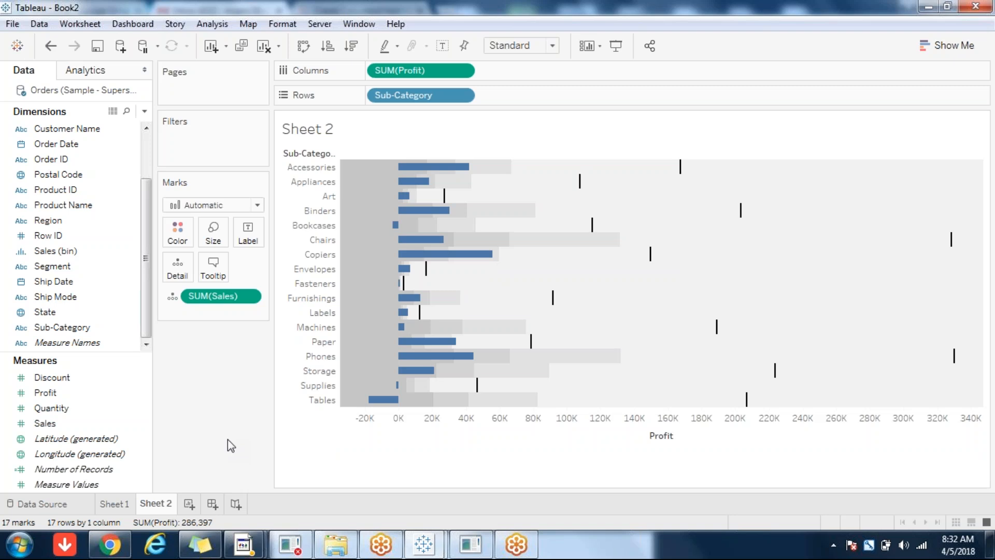
mouse_move(553, 300)
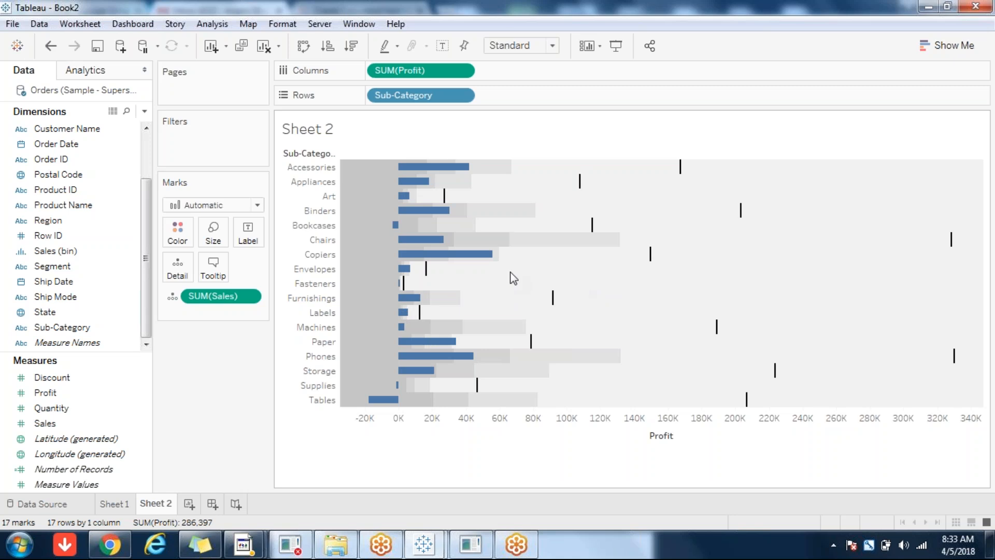
mouse_move(493, 263)
mouse_move(656, 264)
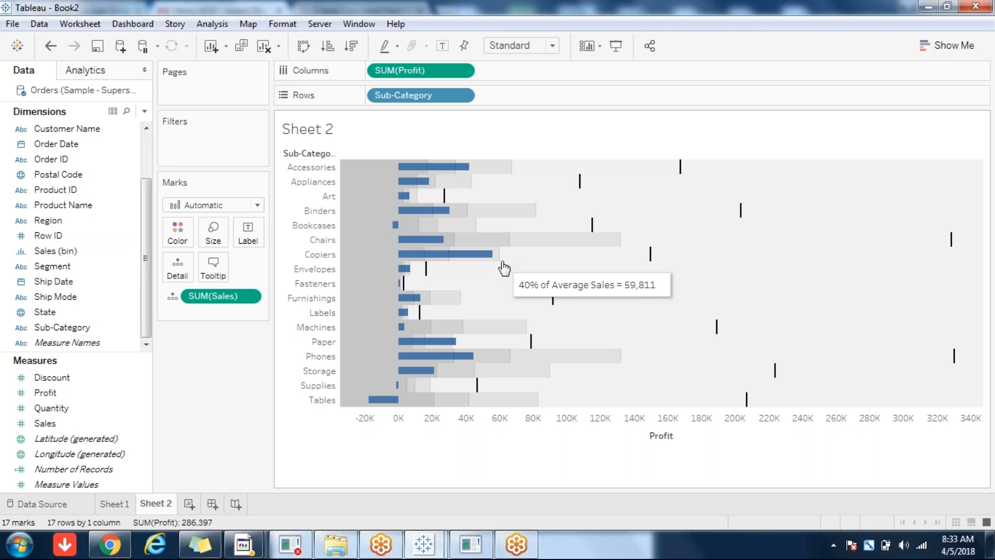
mouse_move(457, 264)
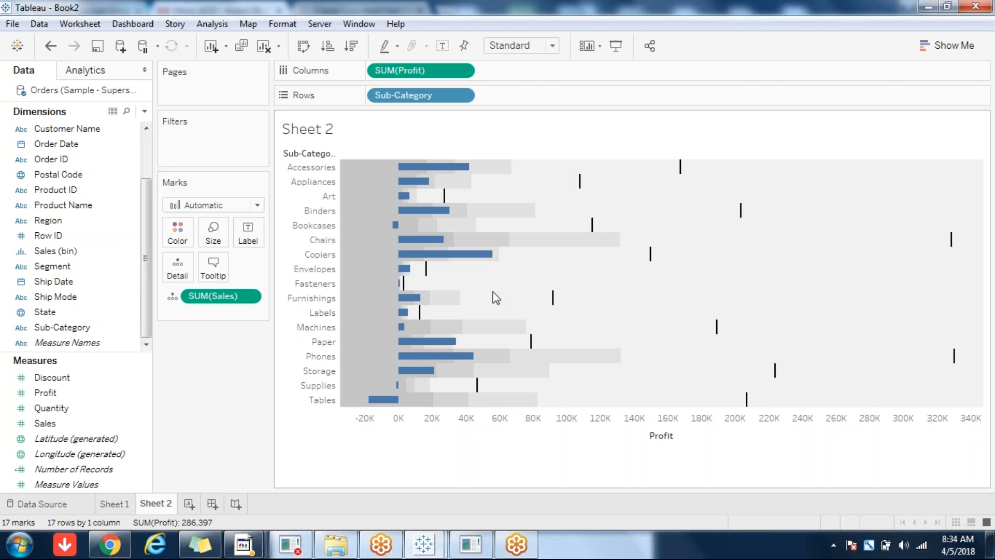
- Add a new worksheet, check the chart types in Show Me, and return to Sheet 2 with Show Me closed
left_click(189, 504)
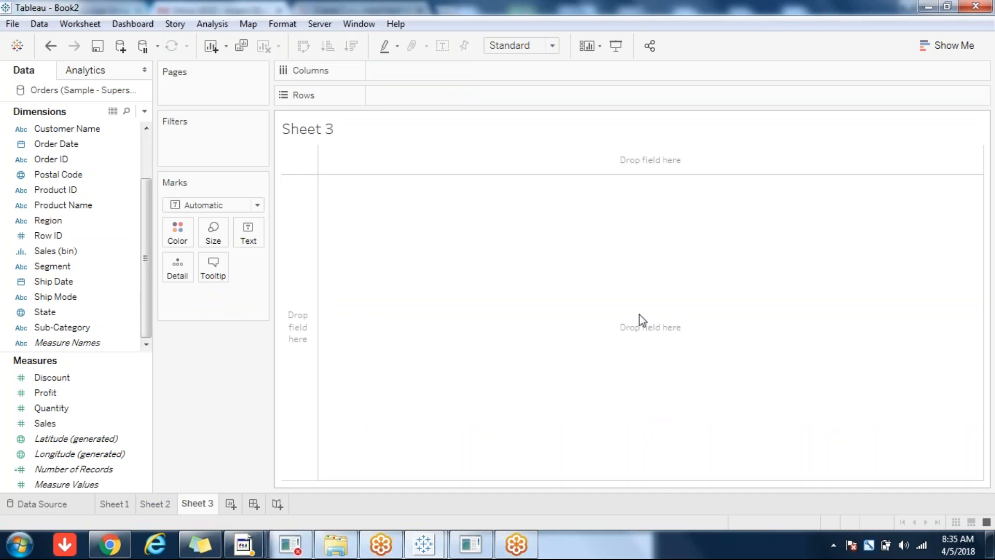
left_click(957, 56)
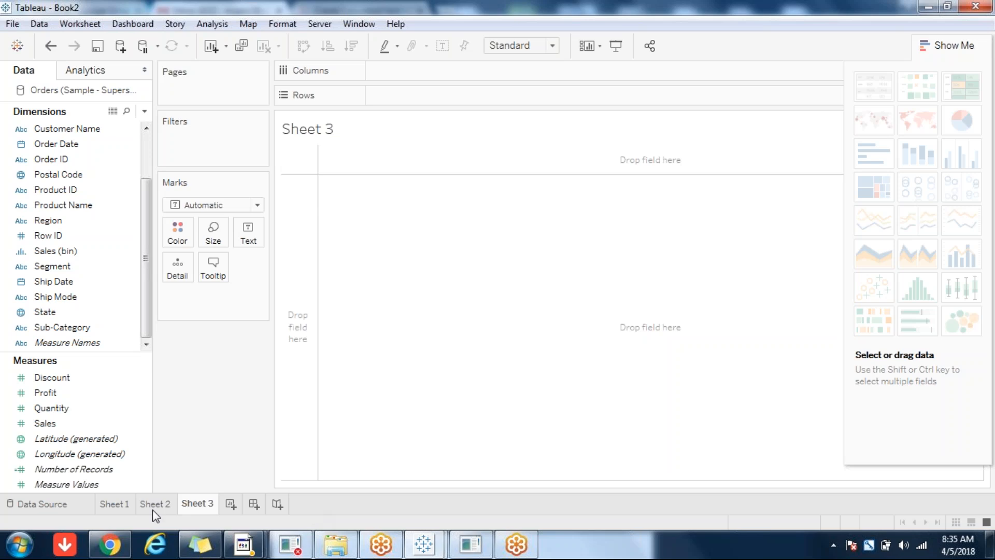
left_click(167, 499)
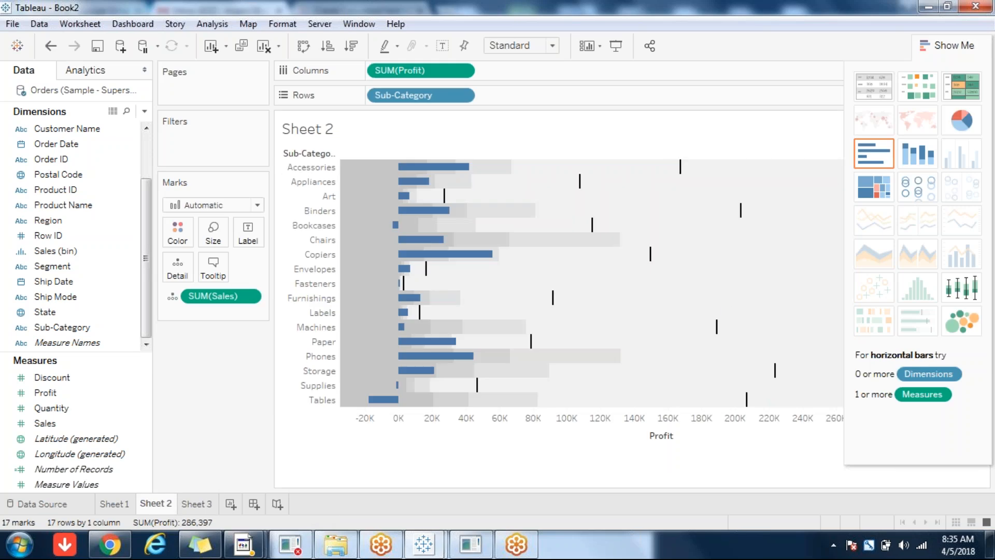
left_click(954, 46)
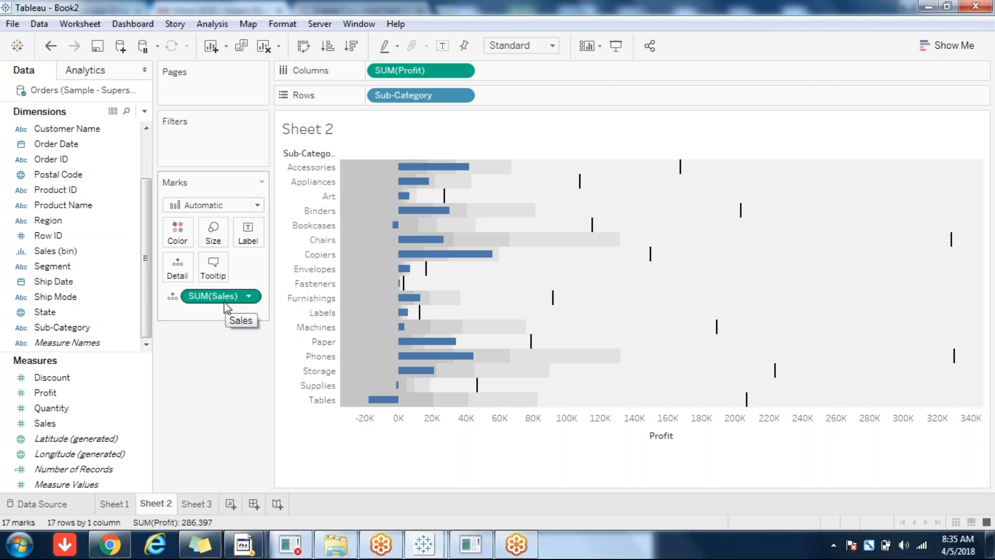
- Display the field description of the Sales measure
right_click(61, 430)
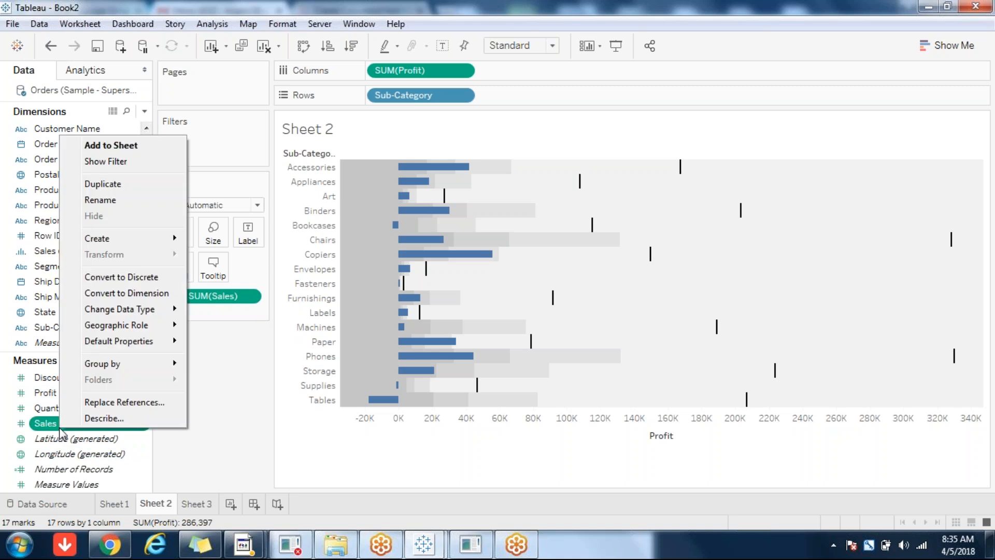
mouse_move(176, 325)
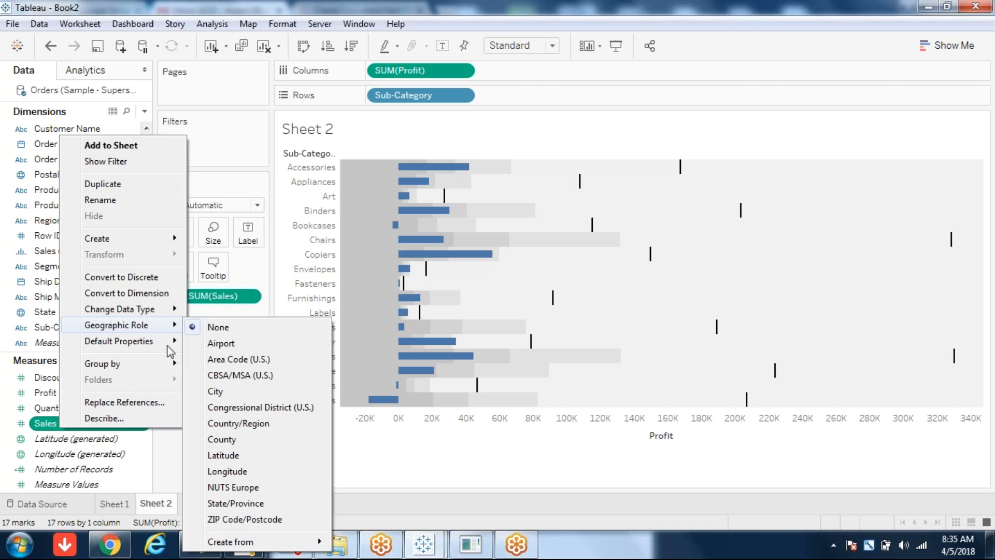
left_click(102, 419)
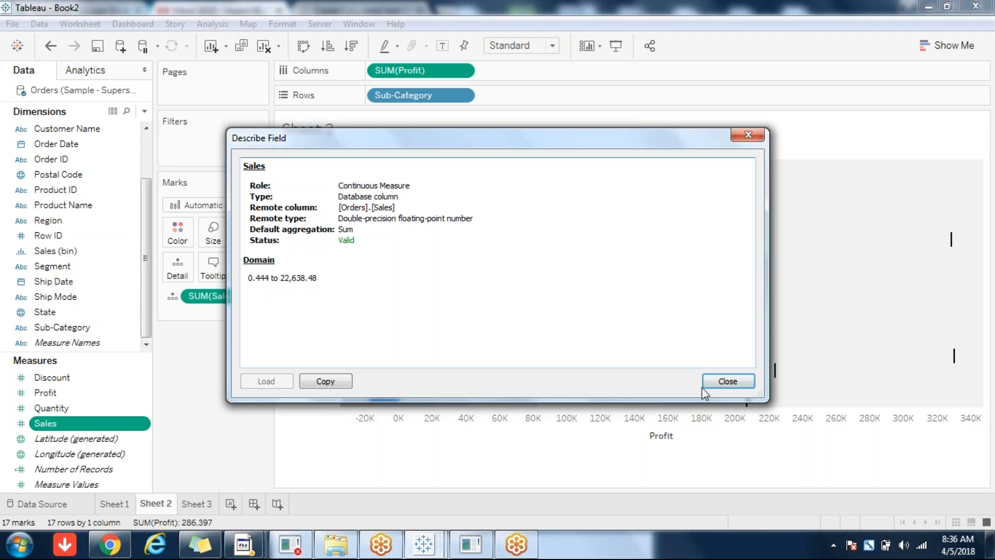
- Close the Sales description and view the underlying Orders data, examining the Phones row's fields from Sales (bin) through Sub-Category to Sales
left_click(727, 382)
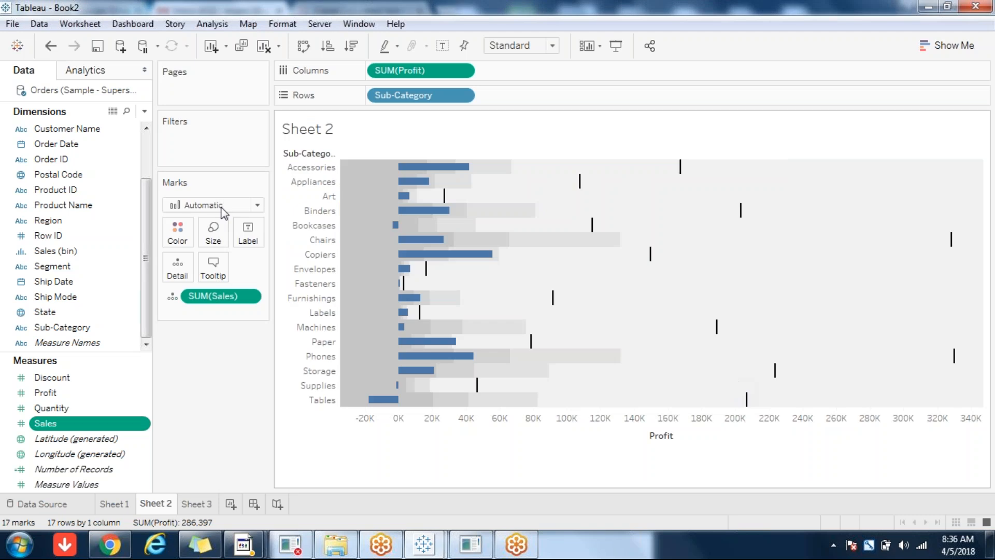
left_click(113, 111)
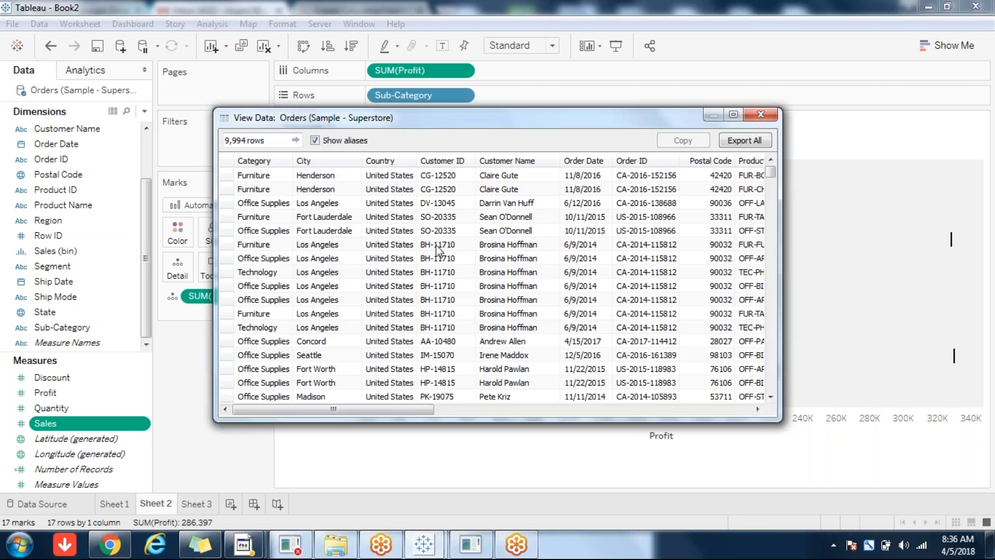
left_click(646, 275)
key("Right")
key("Right")
key("Right")
key("Right")
key("Right")
key("Right")
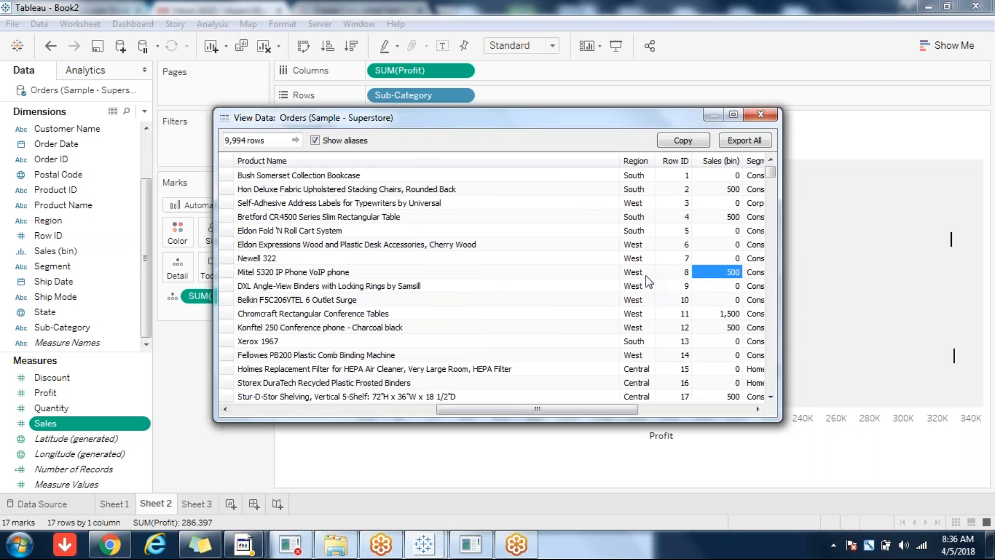
key("Right")
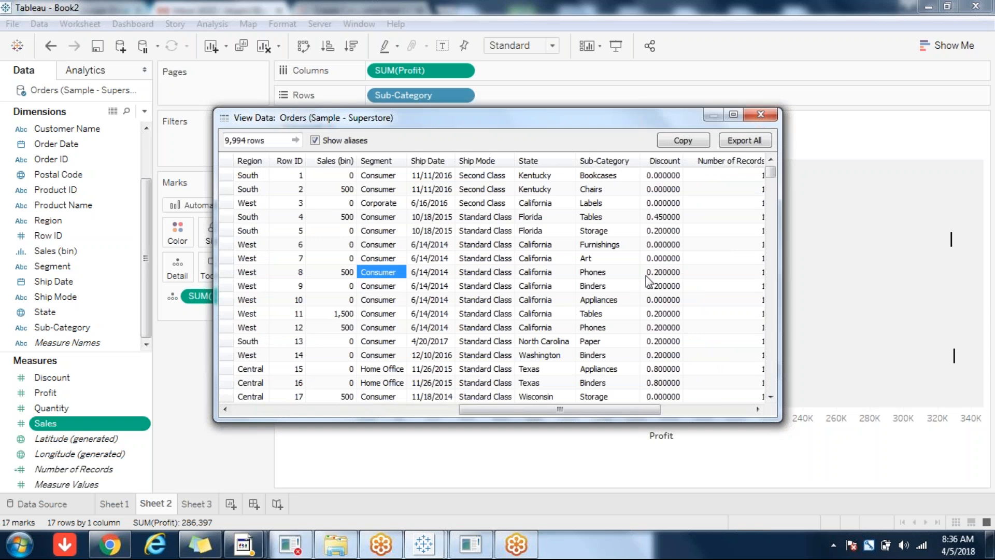
key("Right")
key("Right")
key("Right")
key("Right")
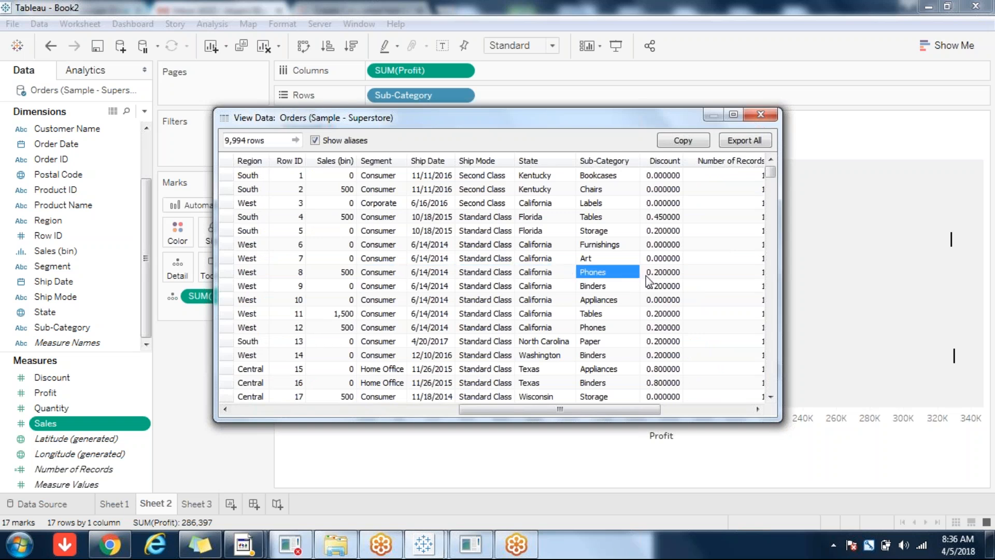
key("Right")
key("Right")
key("Right")
key("Right")
key("Right")
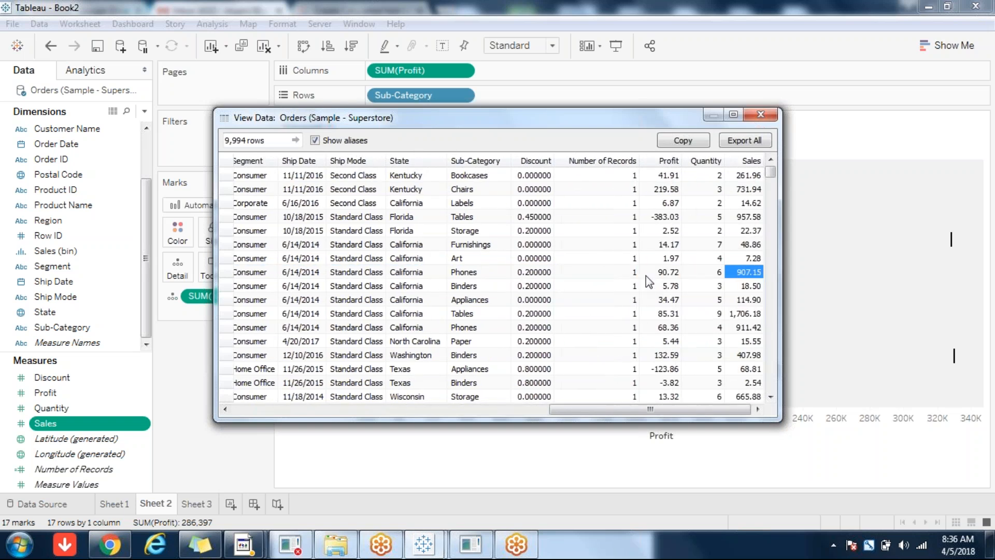
- Examine the individual Sales values in the neighbouring Orders rows, and close the data view
key("Up")
key("Up")
key("Up")
key("Up")
key("Up")
key("Up")
key("Up")
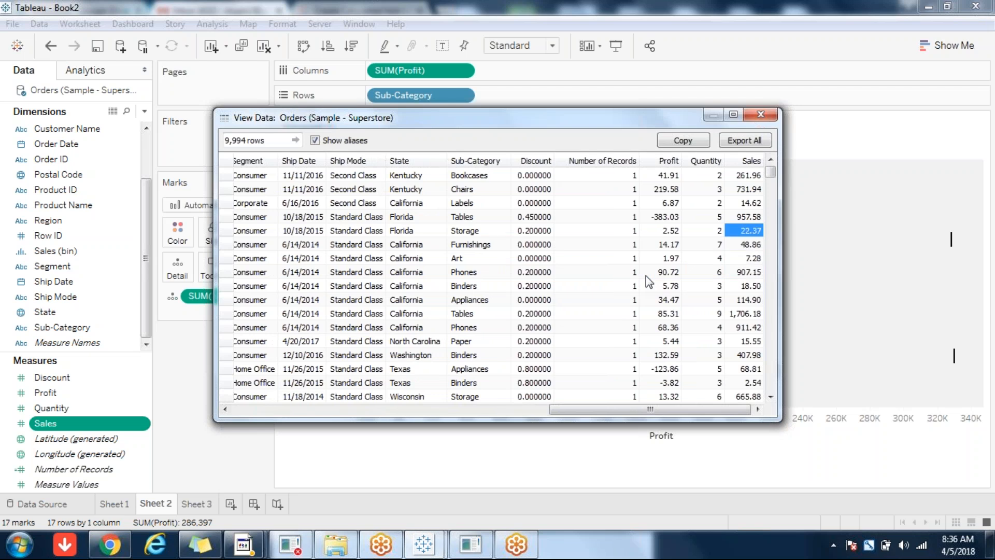
key("Down")
key("Down")
key("Down")
key("Down")
key("Down")
key("Down")
key("Down")
key("Down")
key("Up")
key("Up")
key("Up")
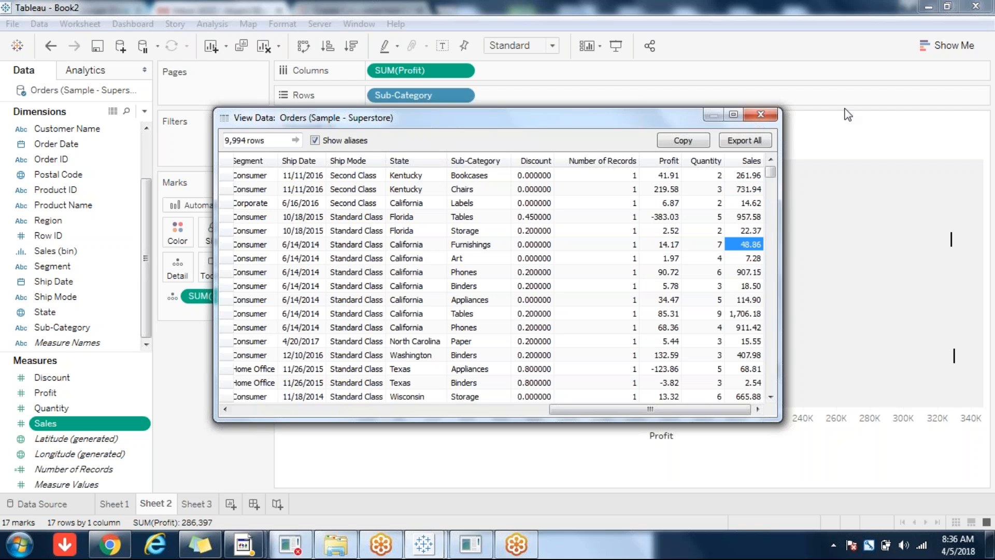
left_click(773, 118)
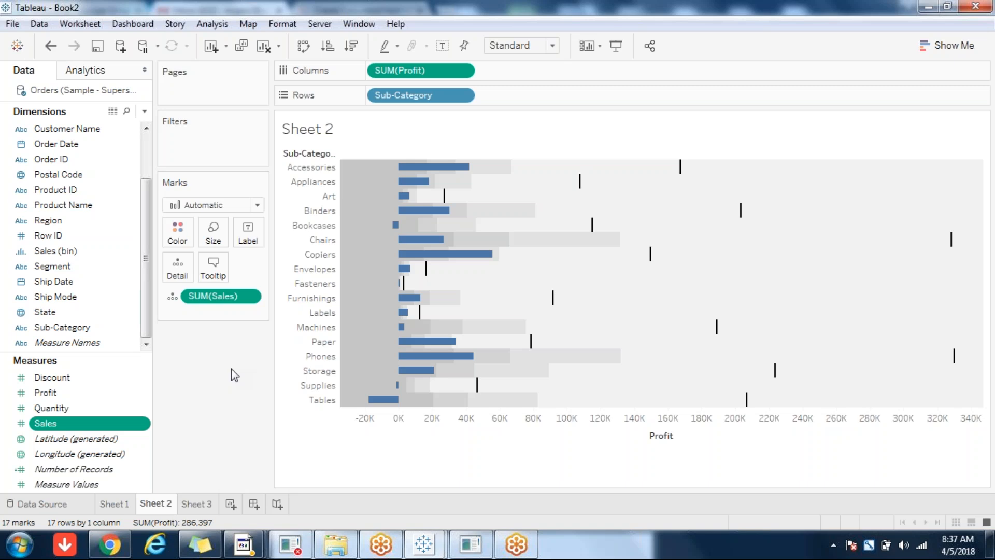
- Go to Sheet 3 and check the chart types in Show Me, leaving Show Me closed
left_click(195, 506)
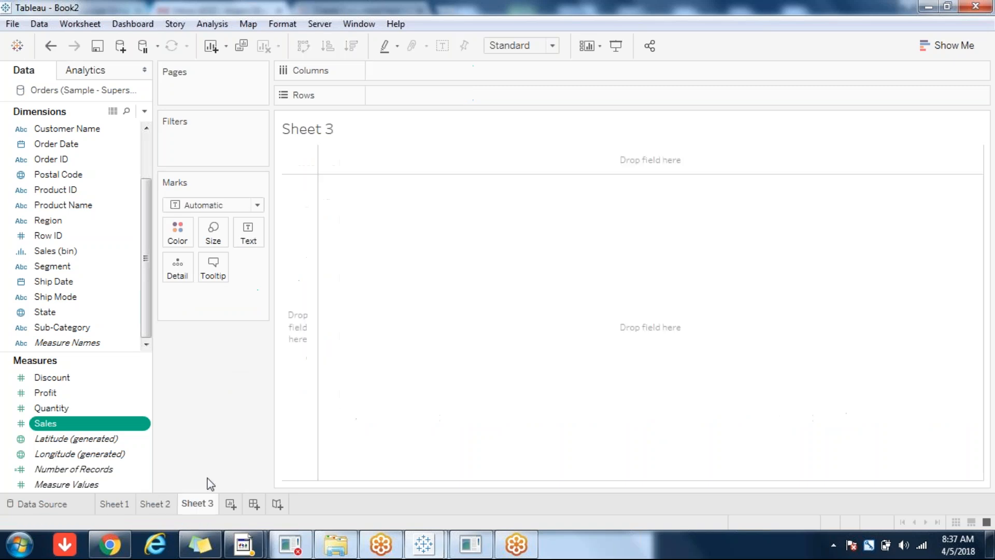
left_click(962, 48)
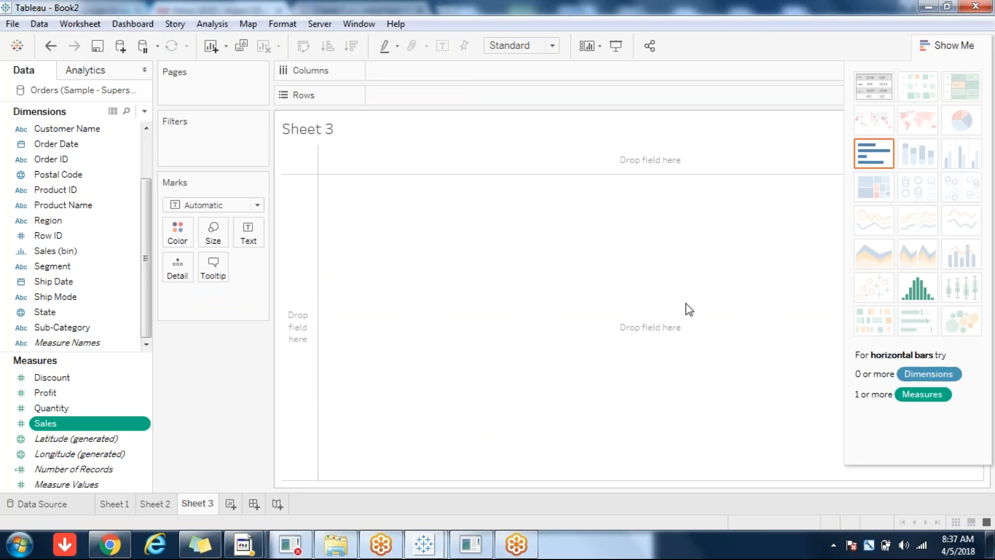
left_click(954, 45)
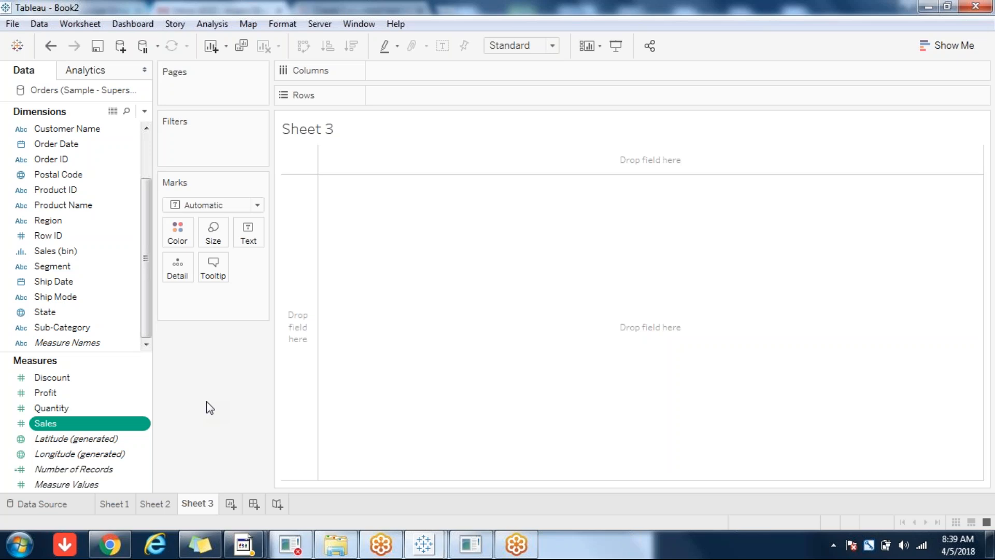
- Try adding the Sales measure to Sheet 3 as a bar, and clear the sheet
double_click(59, 426)
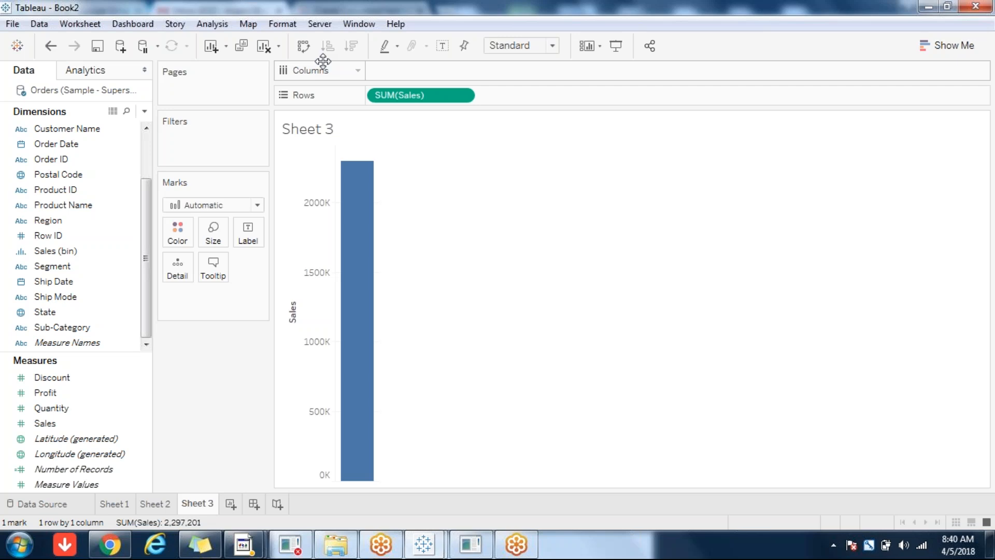
left_click(265, 47)
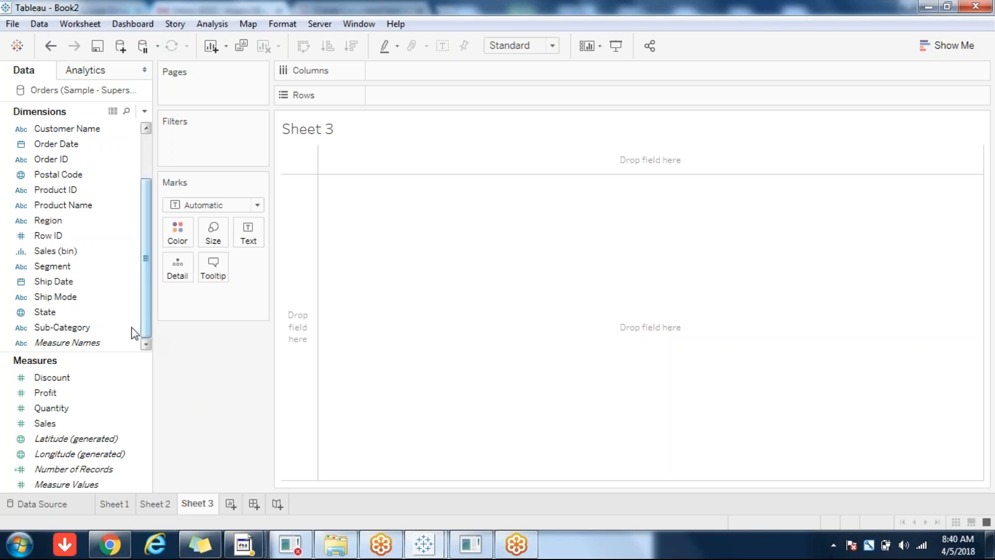
- Create a calculated field from the Ship Date dimension and name it days
left_click(60, 269)
left_click(60, 281)
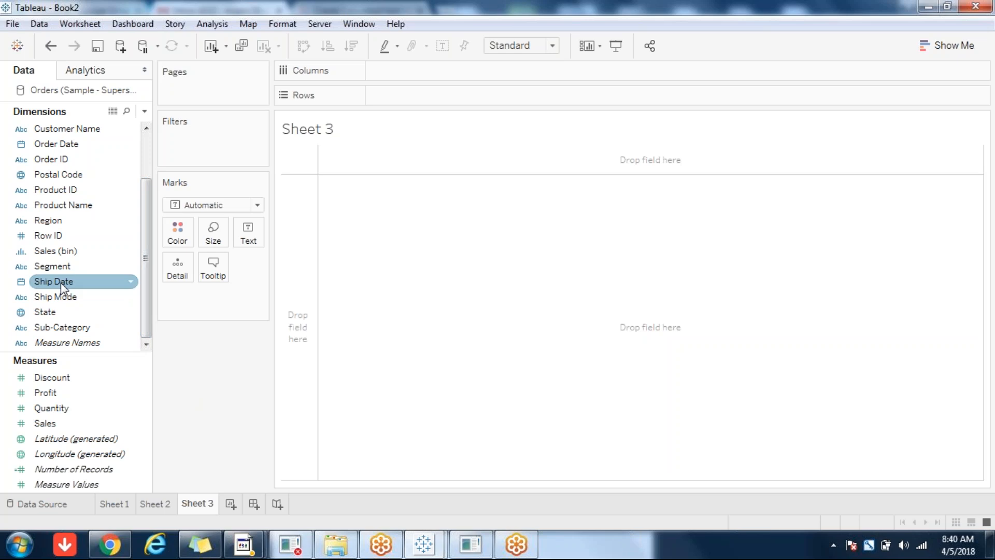
right_click(61, 281)
mouse_move(119, 364)
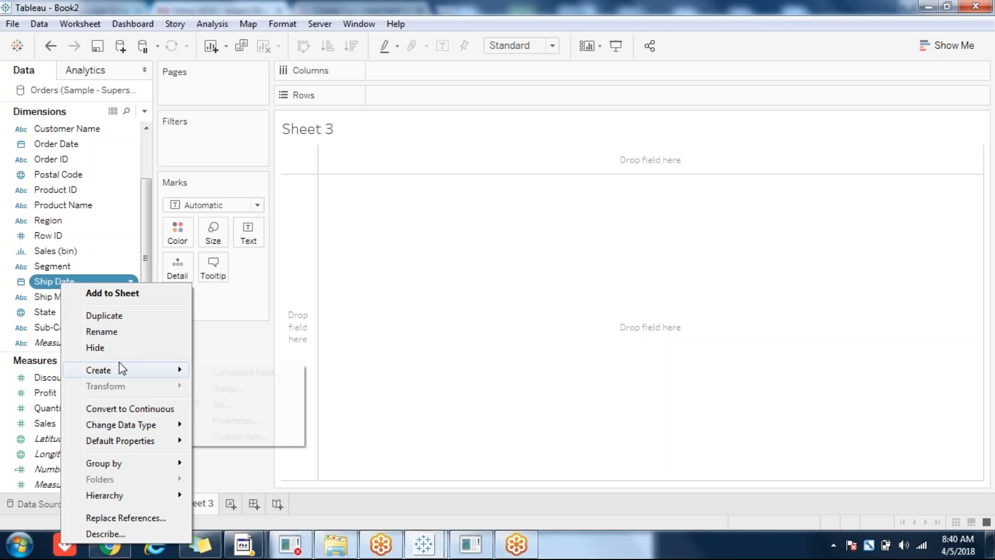
left_click(228, 377)
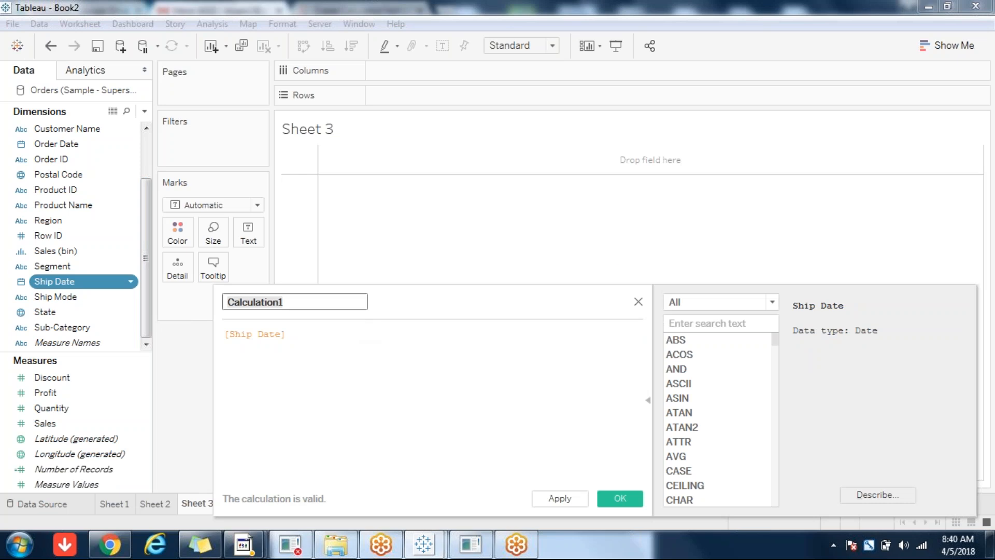
type("days")
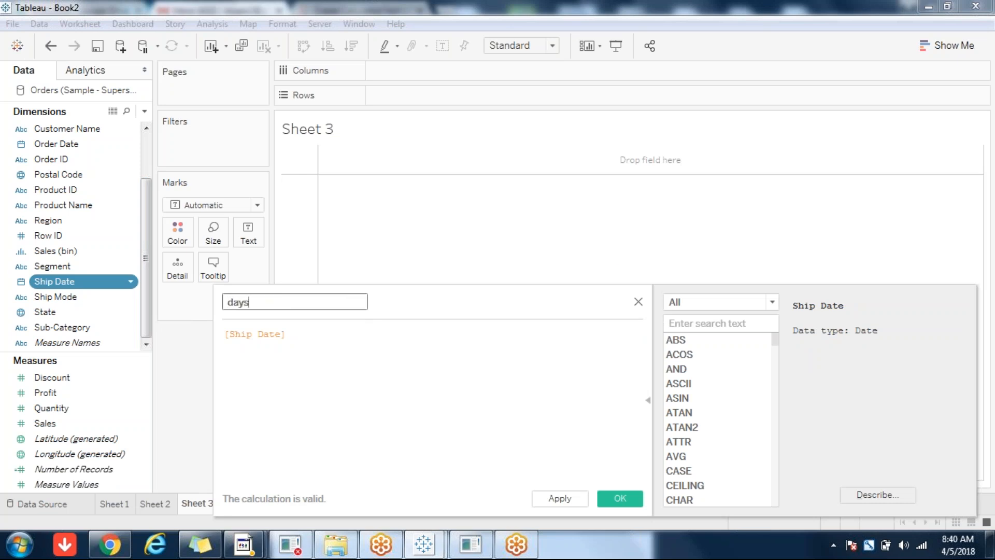
- Set the days formula to DATEDIFF('day',[Order Date],[Ship Date]) and save the calculated field
left_click(269, 348)
left_click(226, 335)
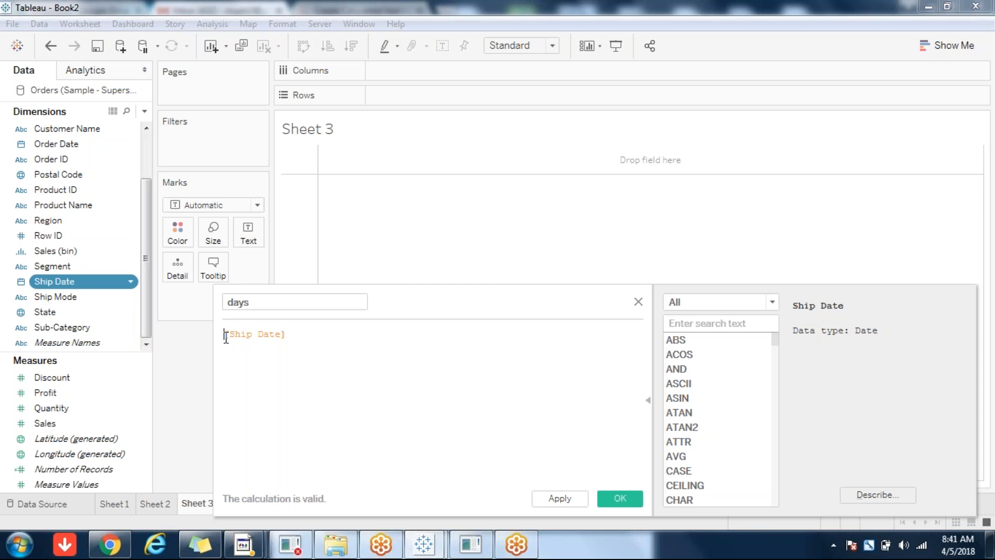
type("DAT")
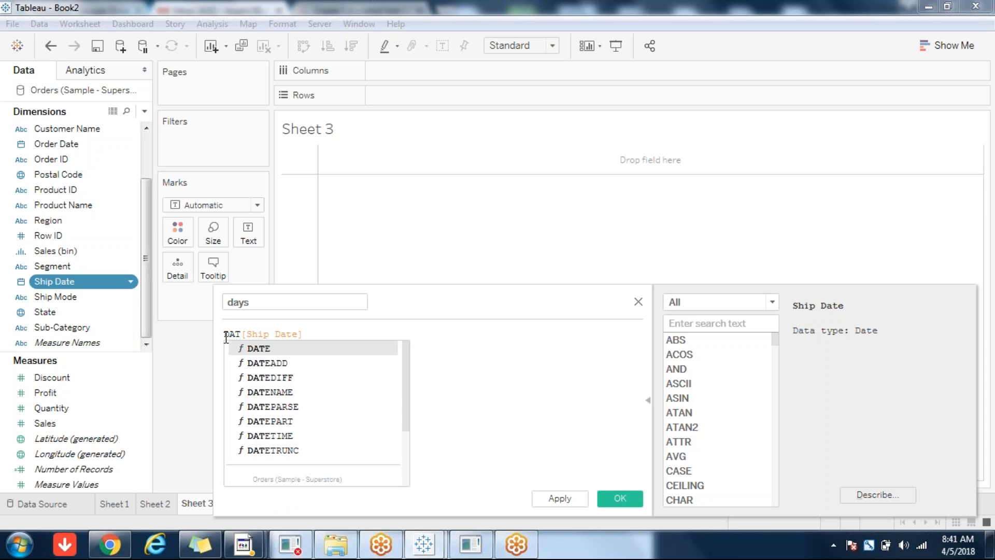
double_click(278, 377)
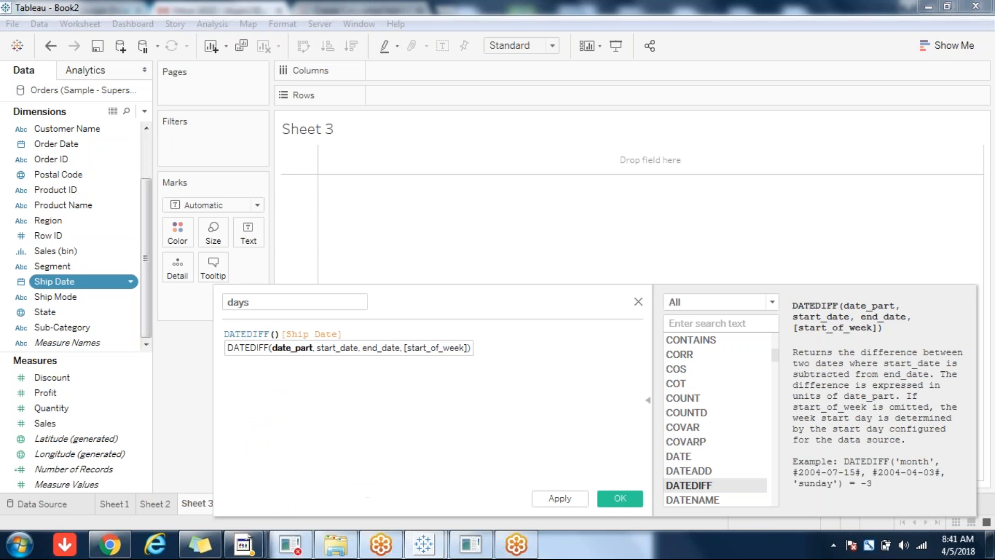
key("Delete")
type("'day',")
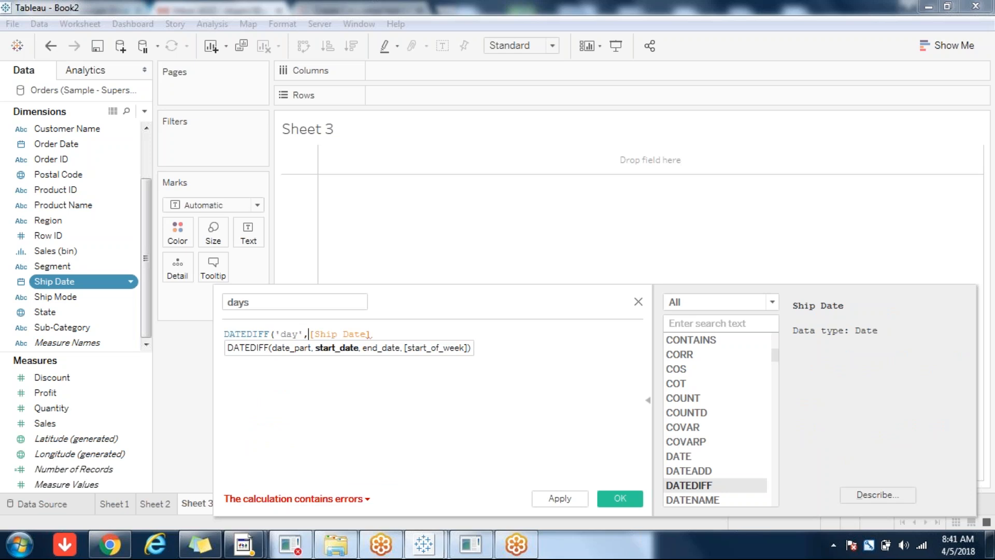
type("Orde")
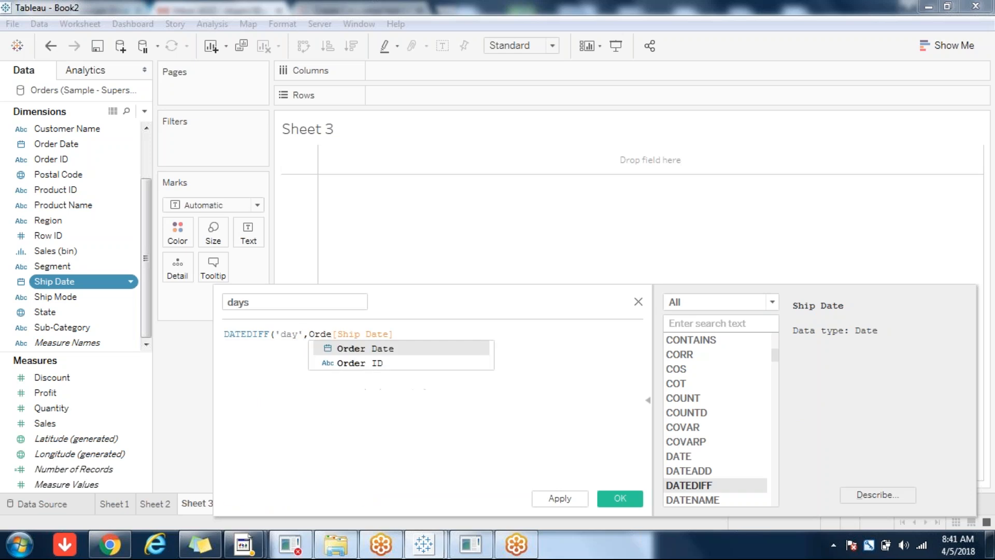
key("Return")
type(",")
left_click(477, 332)
type(")")
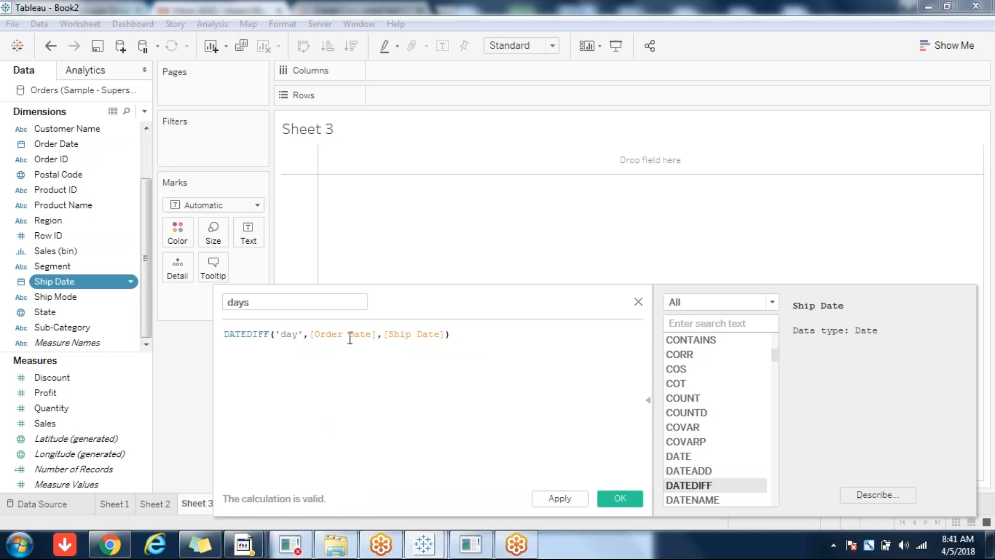
left_click(288, 337)
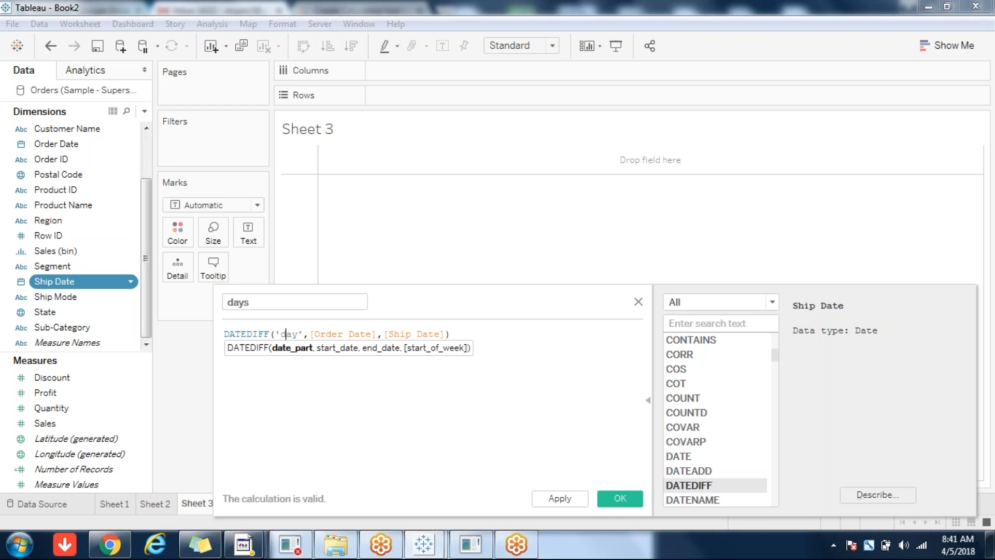
left_click(617, 496)
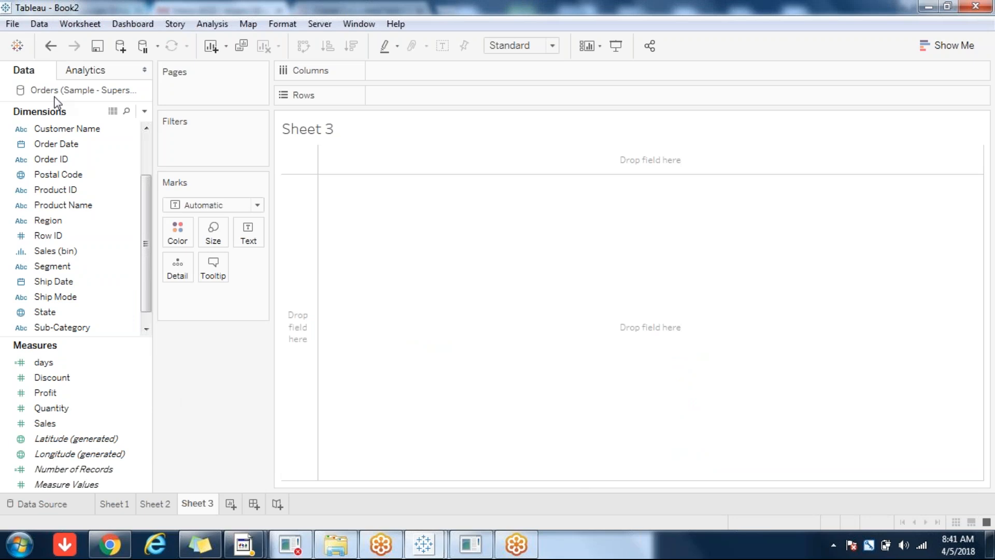
- Add Order Date to the columns of Sheet 3 and set its date level to Week Number
left_click(68, 143)
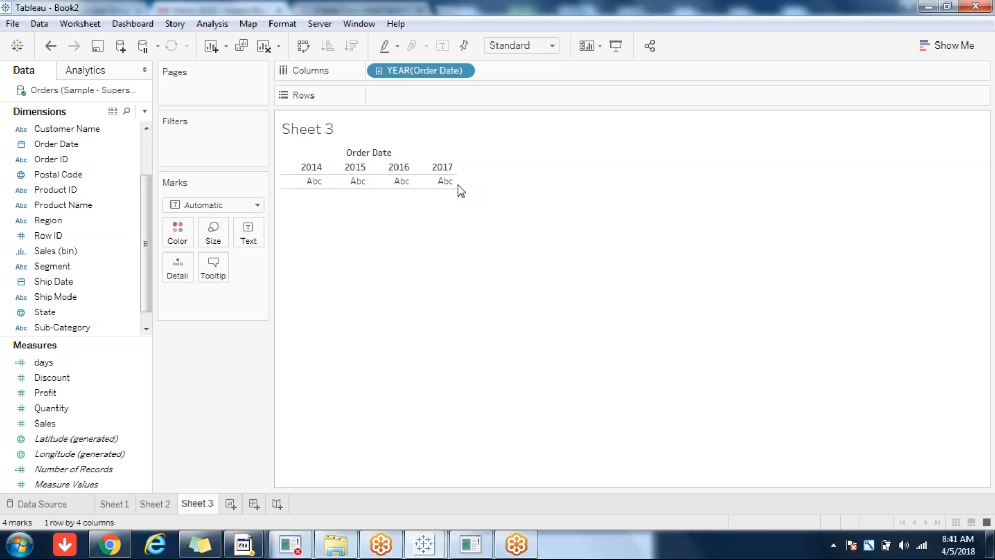
left_click(229, 205)
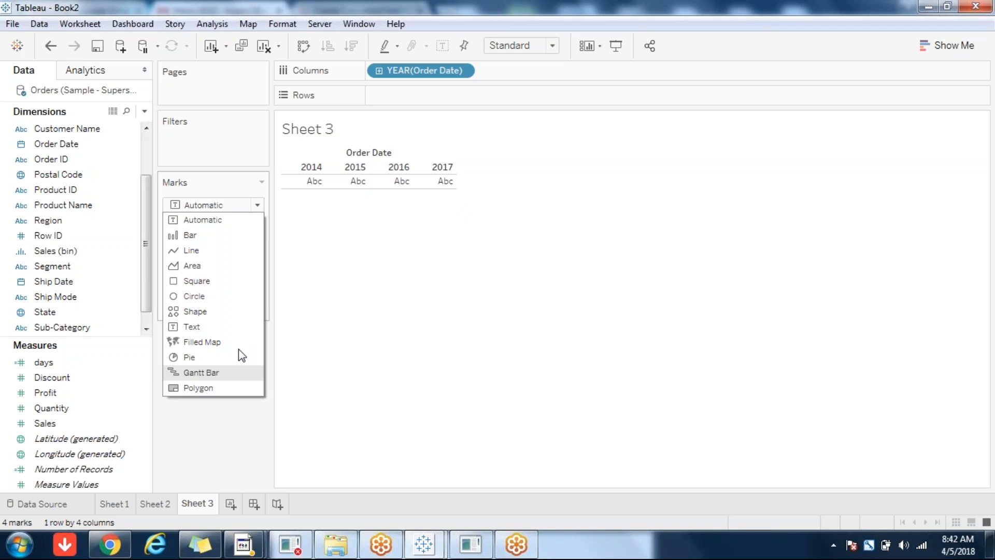
left_click(468, 77)
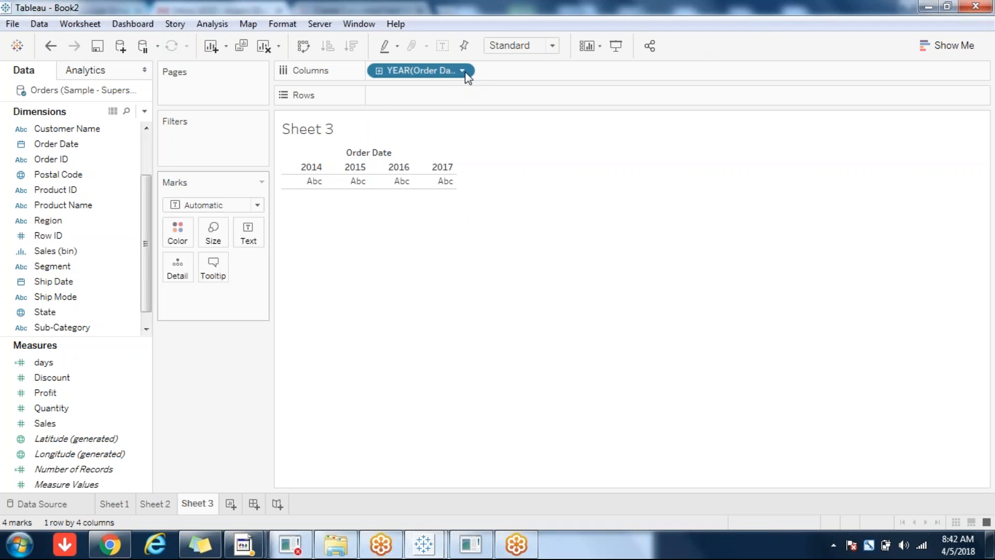
left_click(462, 71)
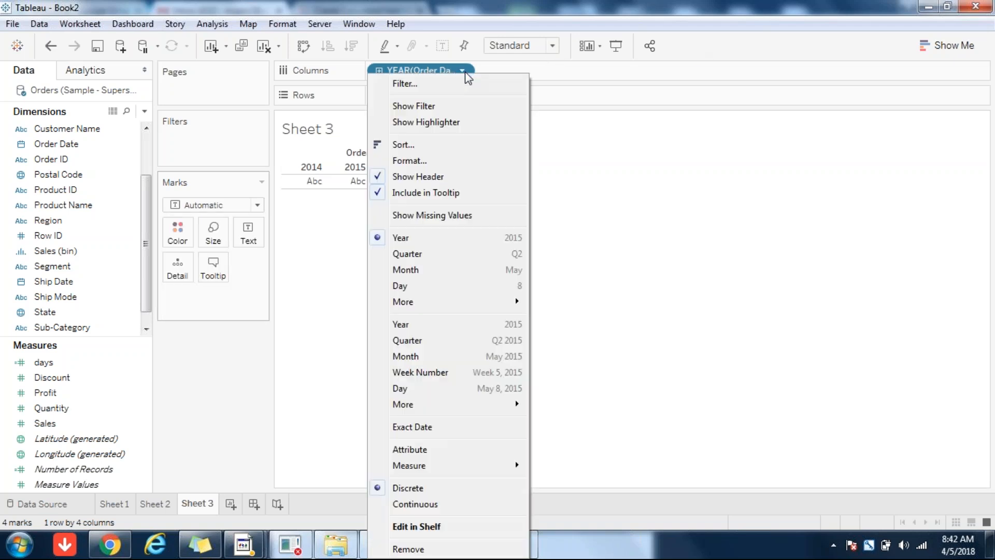
left_click(420, 373)
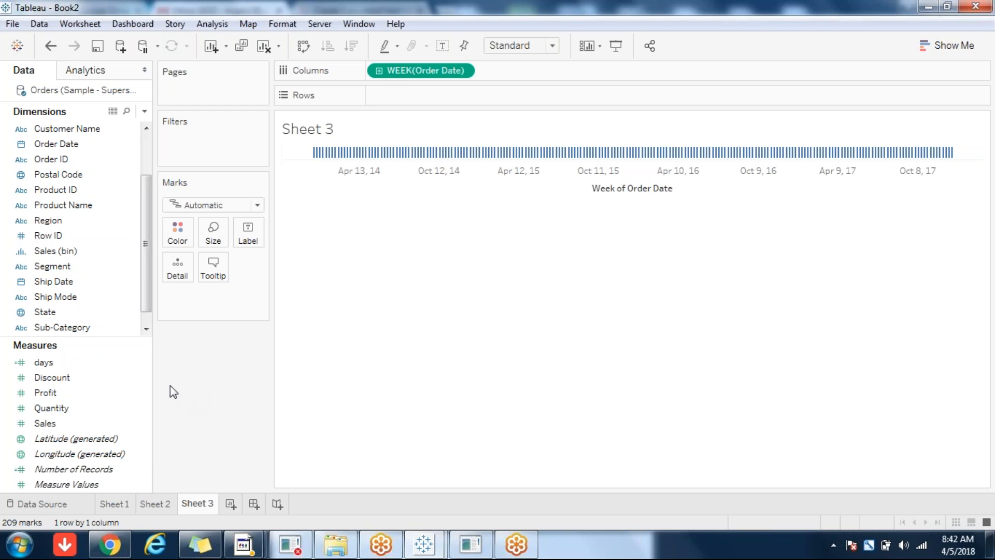
- Add Sub-Category to the rows and size the Gantt marks by the days measure
double_click(72, 329)
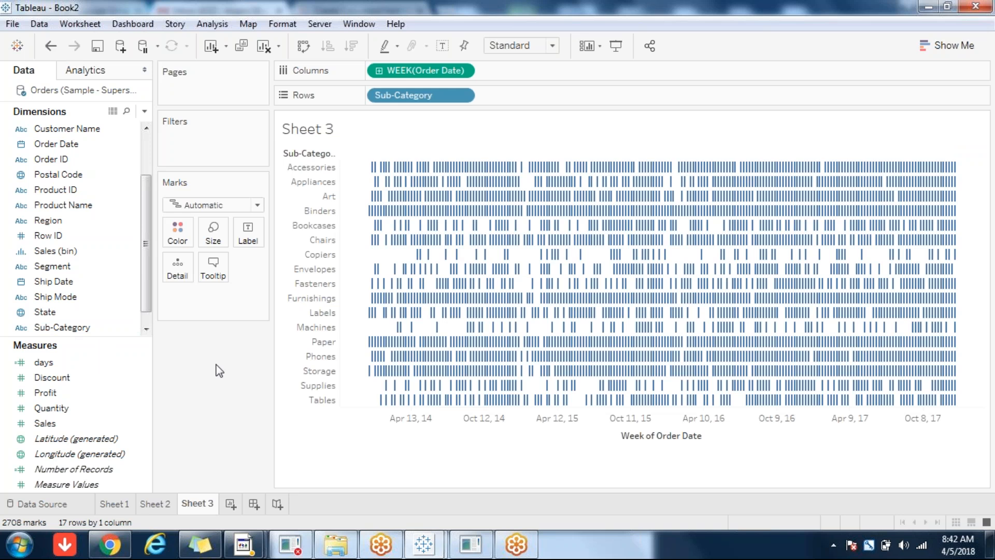
mouse_move(490, 225)
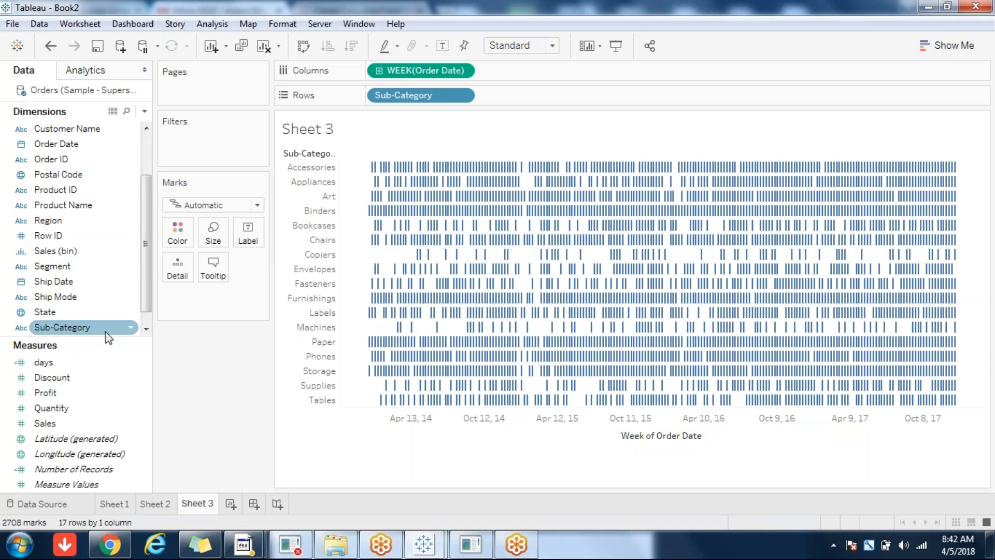
left_click_drag(50, 369, 209, 244)
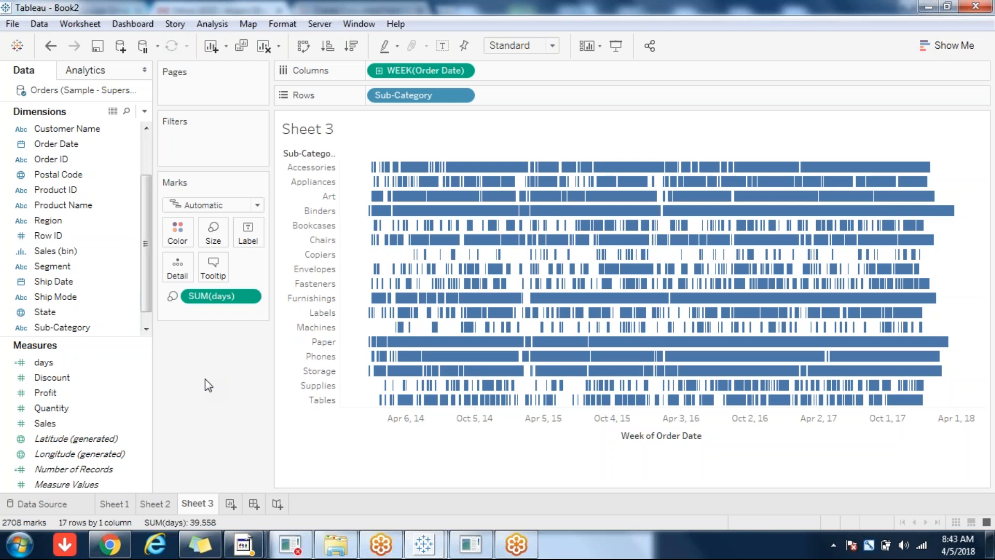
- Return to the Sub-Category bullet graph on Sheet 2
mouse_move(643, 254)
left_click(158, 503)
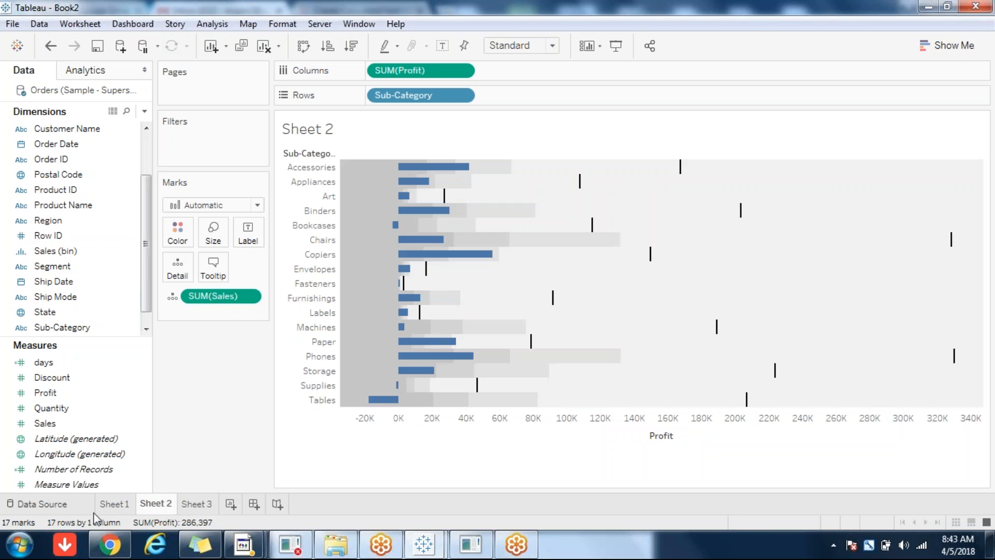
- Return to the Gantt chart on Sheet 3 and color its marks by Ship Mode
mouse_move(553, 298)
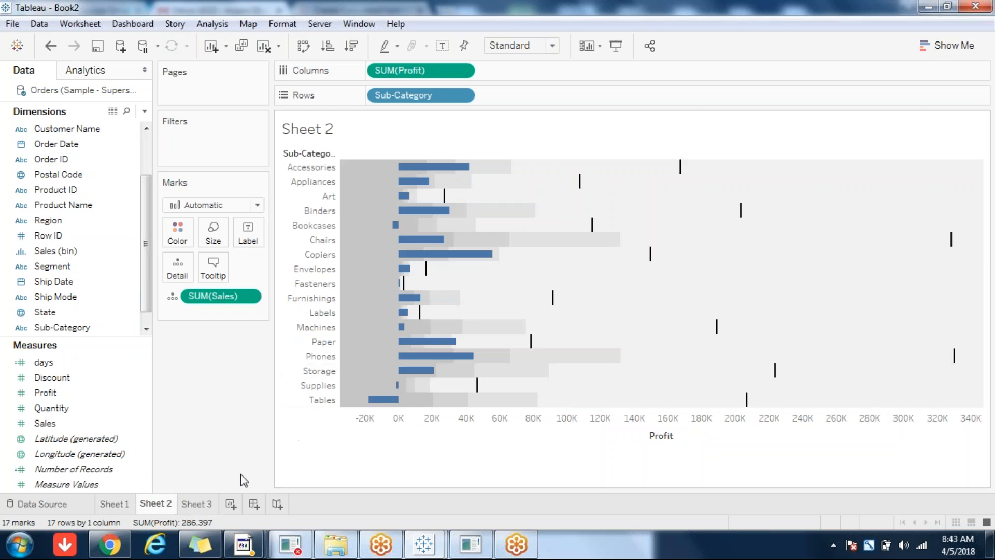
left_click(210, 507)
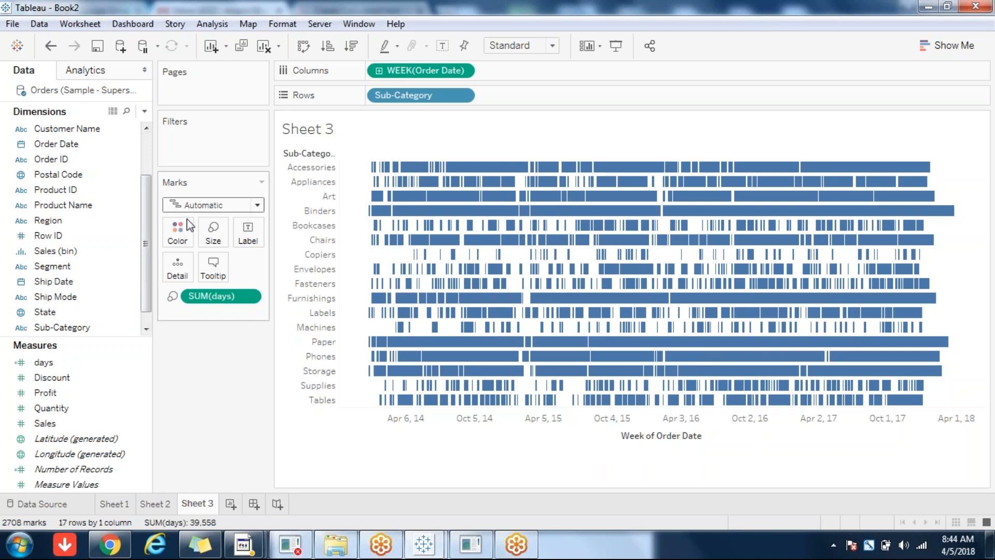
left_click(67, 299)
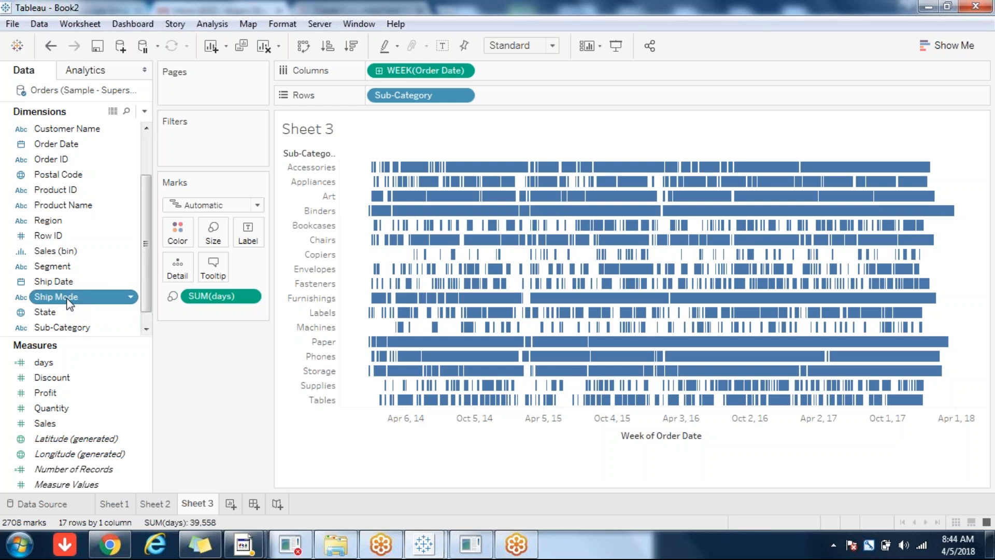
left_click_drag(69, 305, 178, 235)
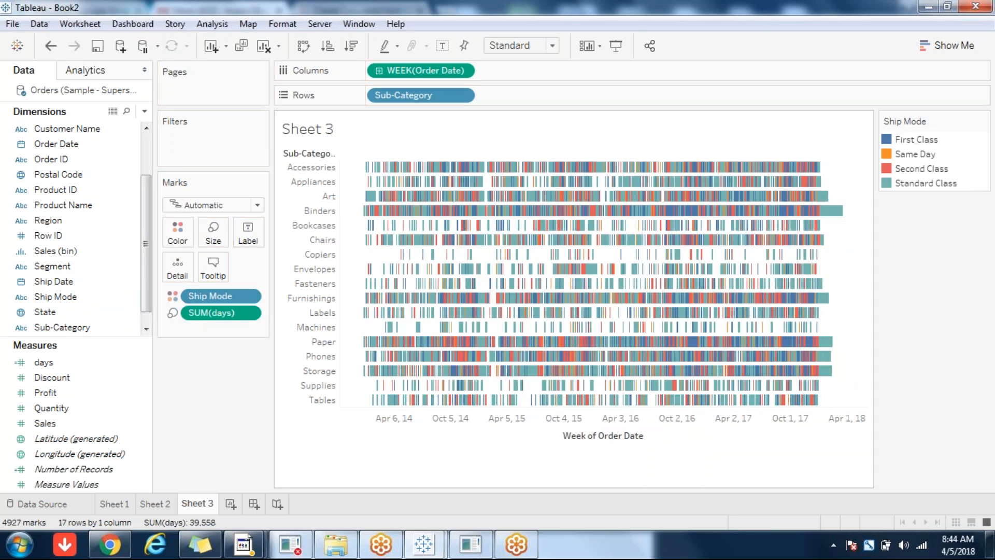
mouse_move(462, 224)
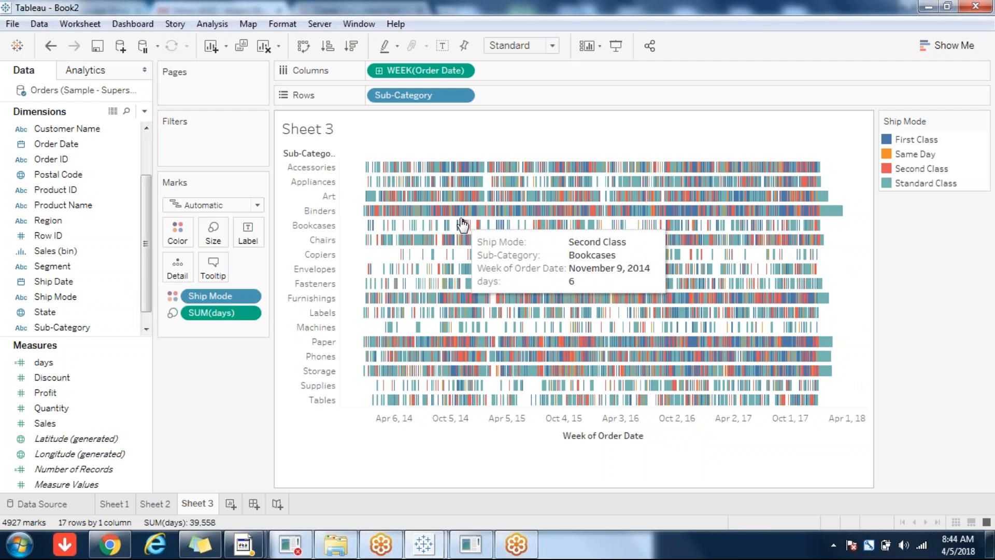
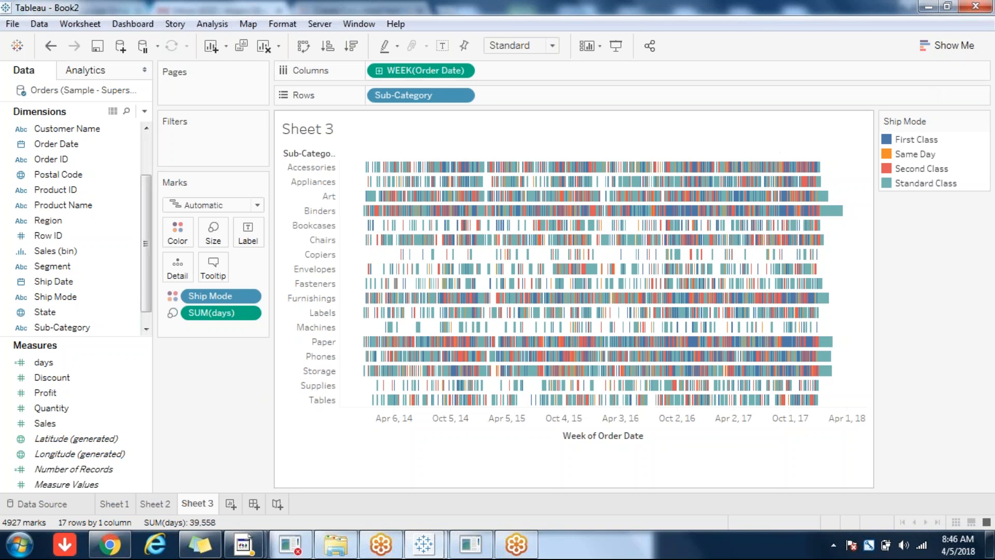
- Add a new worksheet and build a packed bubbles chart of Sales by Sub-Category
left_click(230, 505)
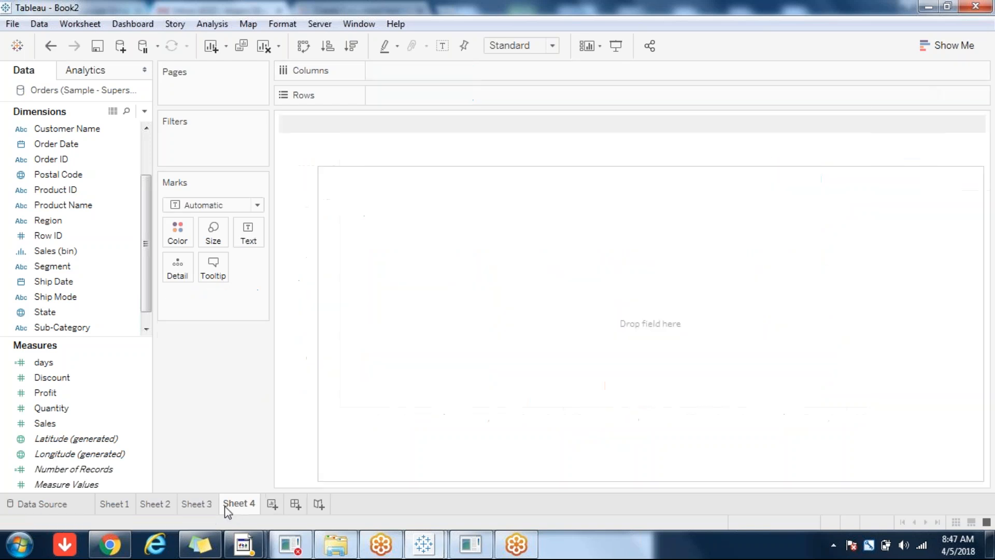
left_click(938, 48)
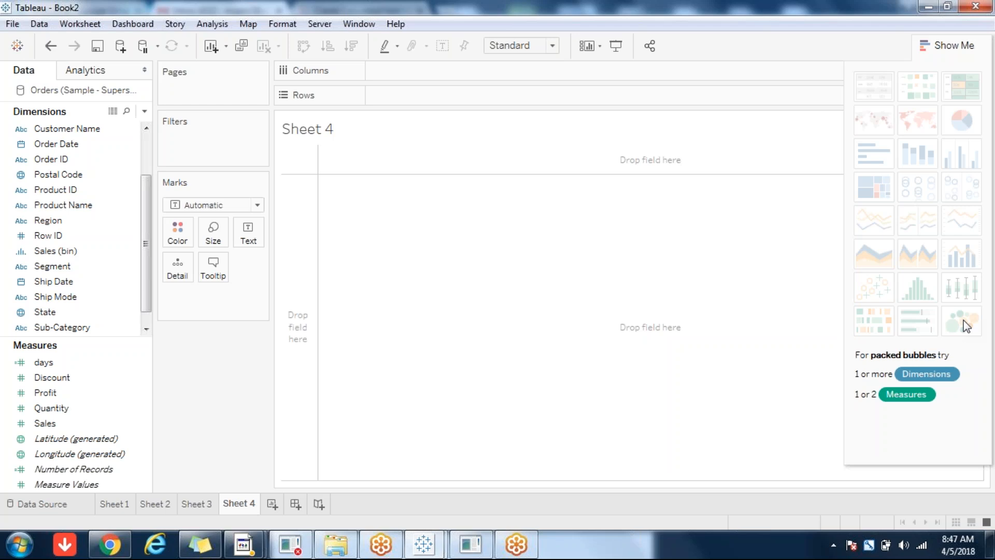
left_click(86, 412)
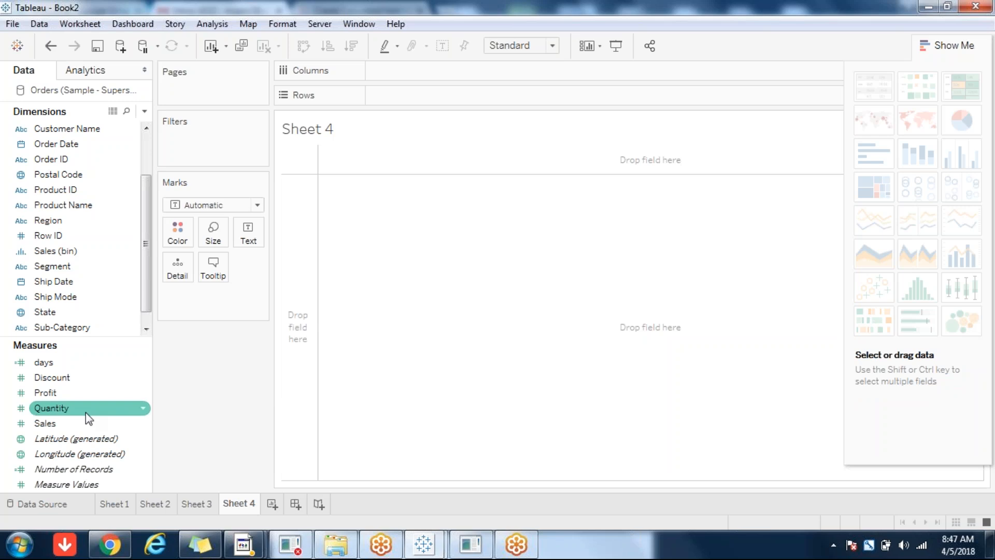
double_click(66, 422)
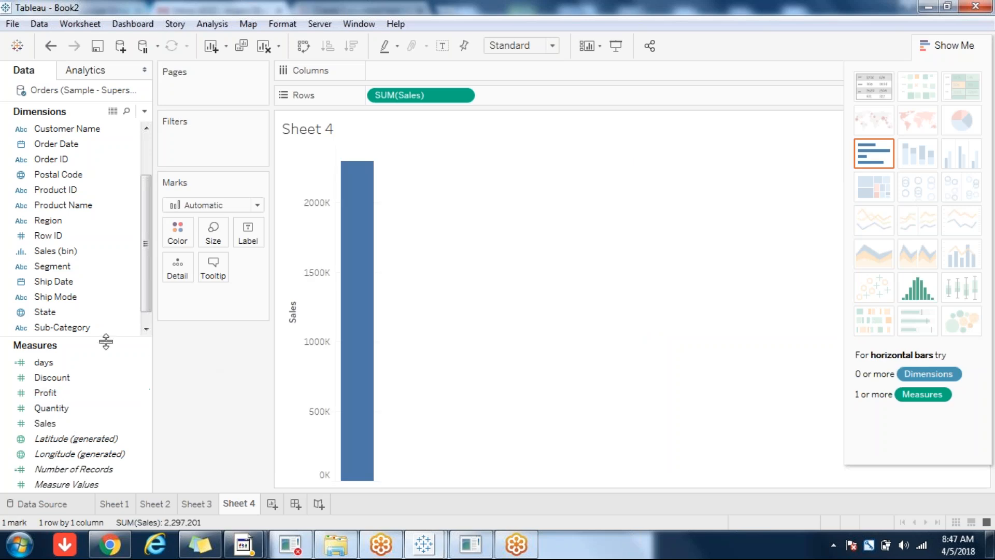
double_click(62, 327)
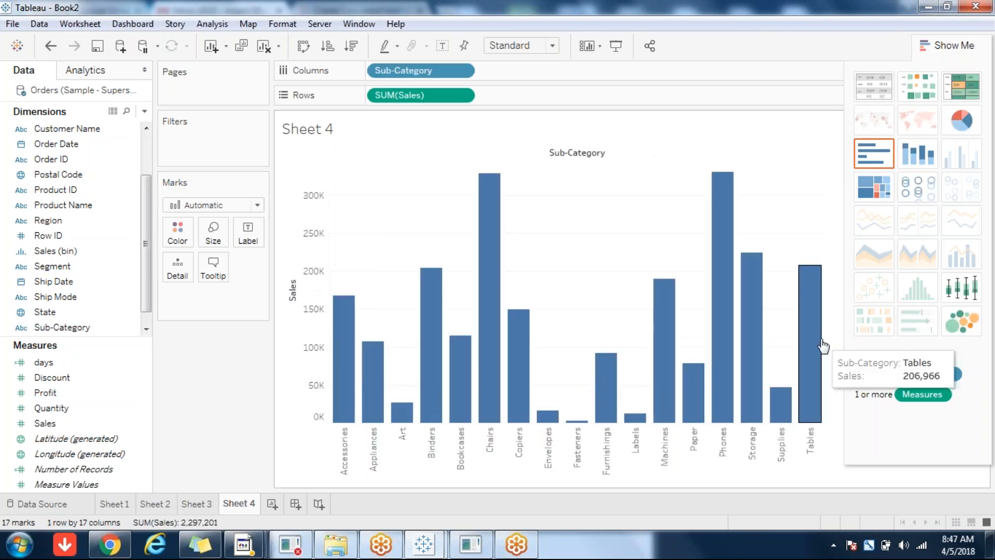
left_click(976, 326)
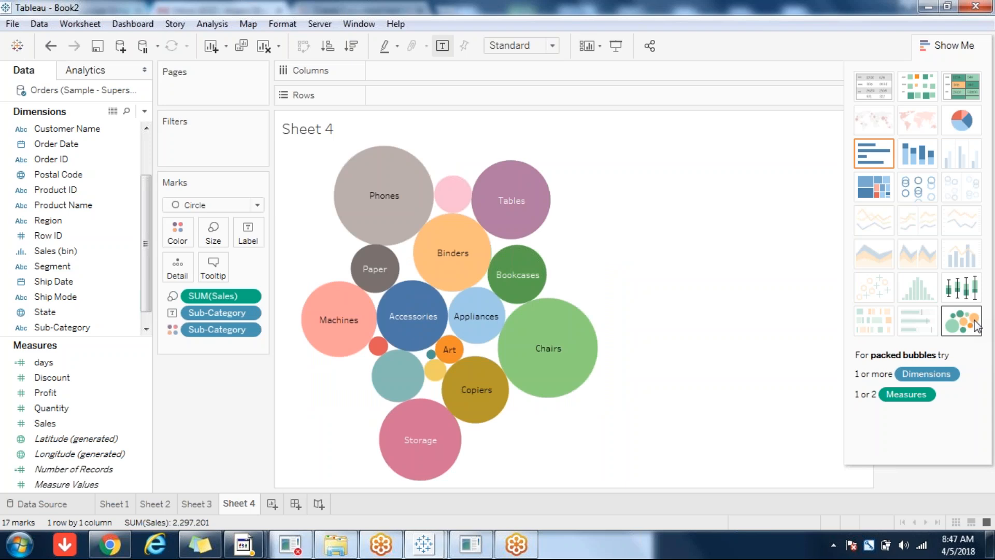
mouse_move(570, 337)
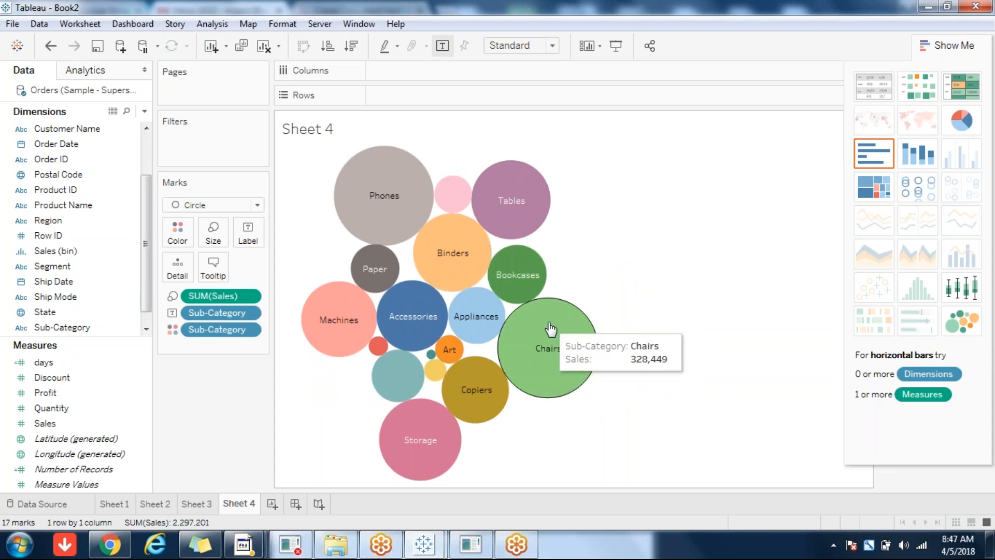
mouse_move(450, 393)
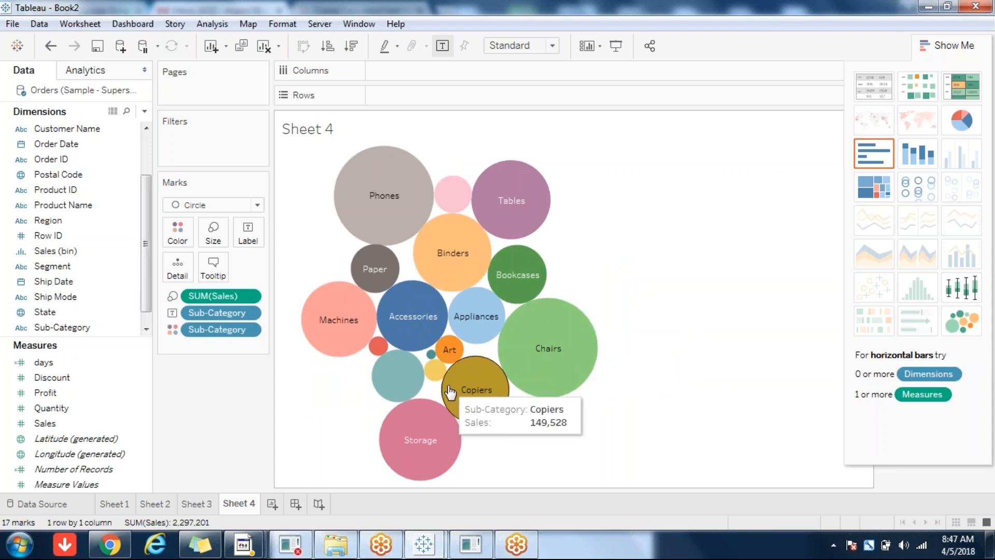
left_click(951, 48)
- Set the mark type of the bubble chart to Text to make a Sub-Category word cloud
mouse_move(370, 231)
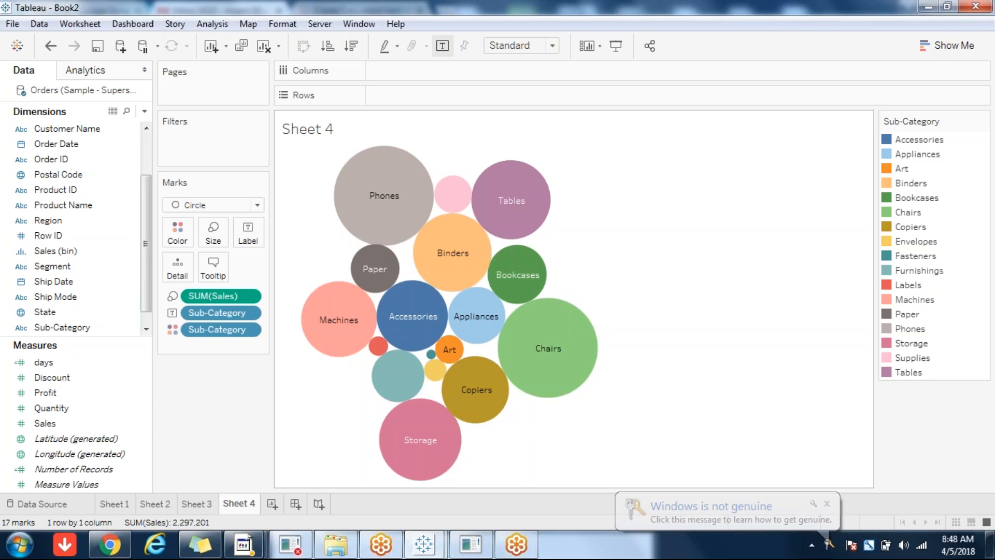
mouse_move(541, 277)
left_click(257, 206)
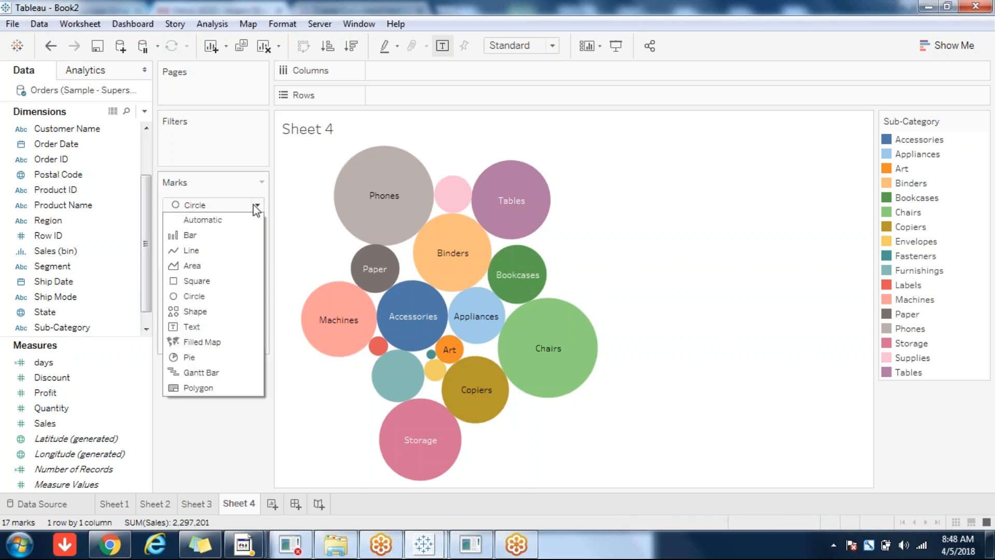
left_click(187, 327)
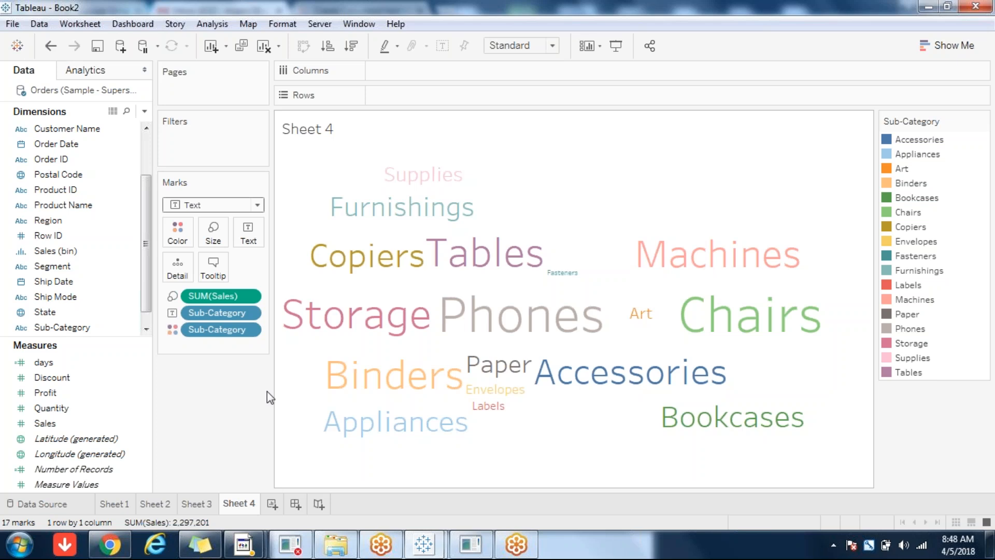
- Add another blank worksheet after the word cloud sheet
left_click(271, 505)
left_click(953, 52)
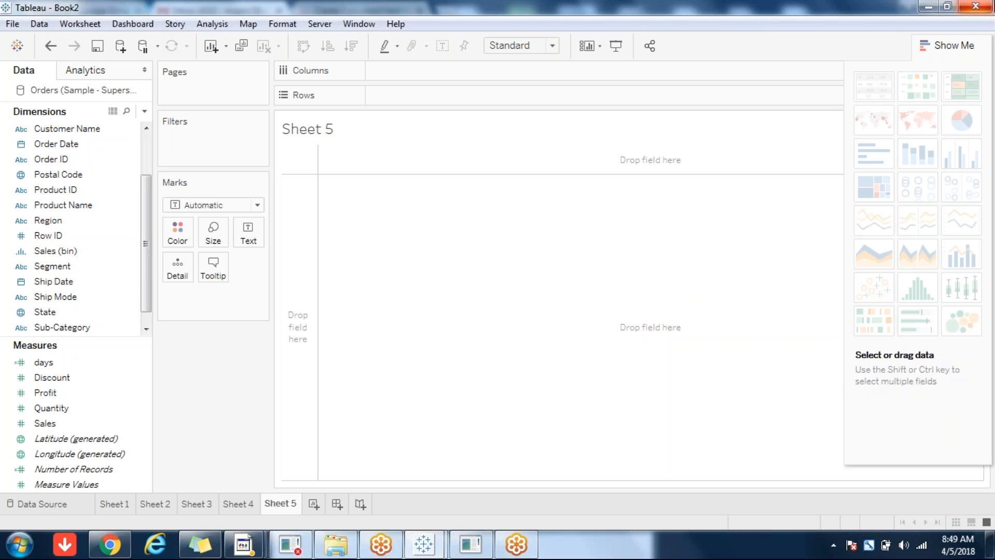
left_click(945, 49)
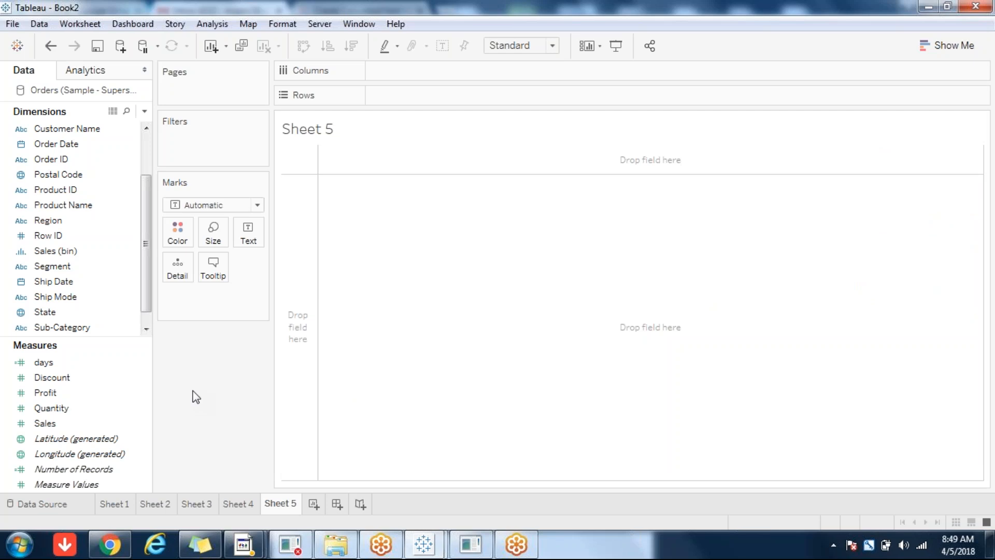
left_click(955, 45)
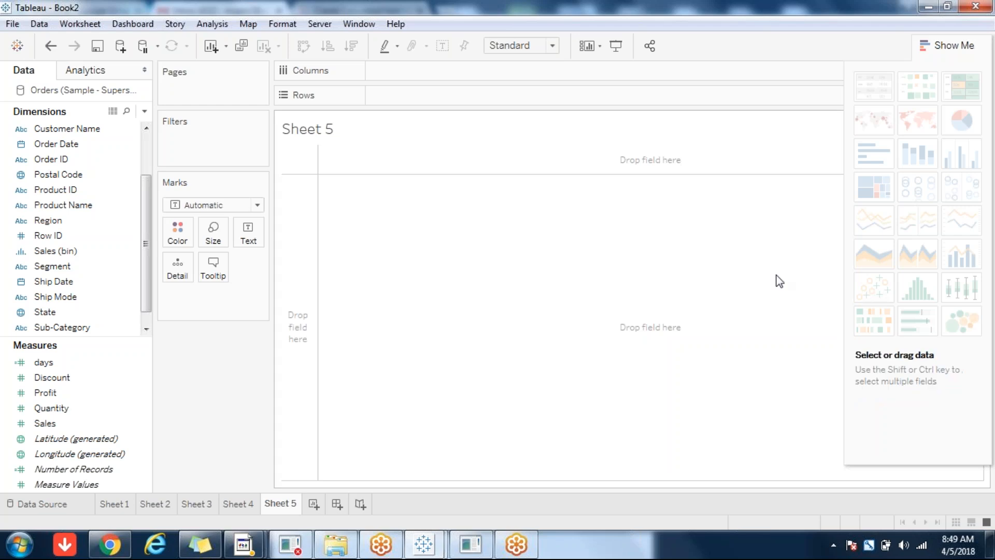
left_click(961, 46)
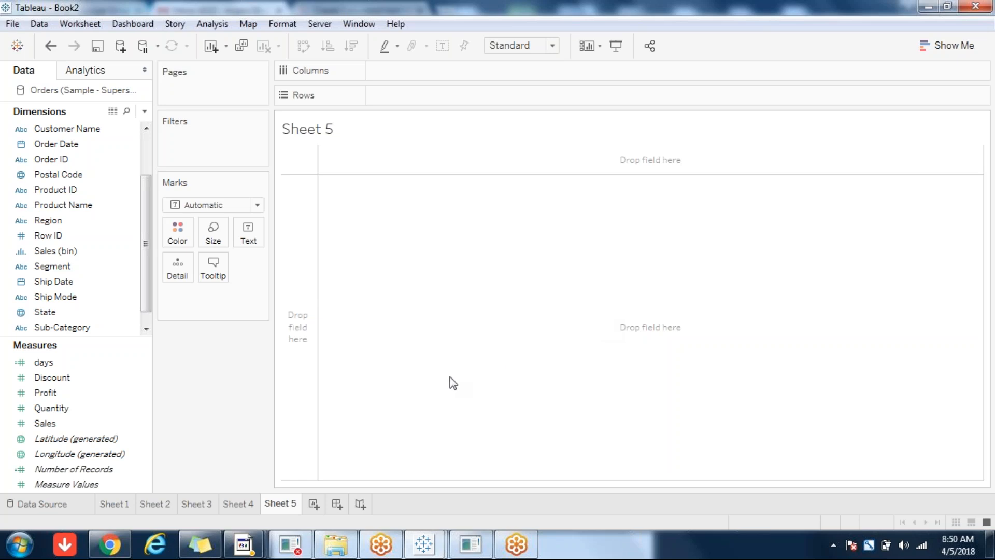
- Put Sales on the rows and Profit on the columns of Sheet 5 to start a scatter plot
left_click(39, 425)
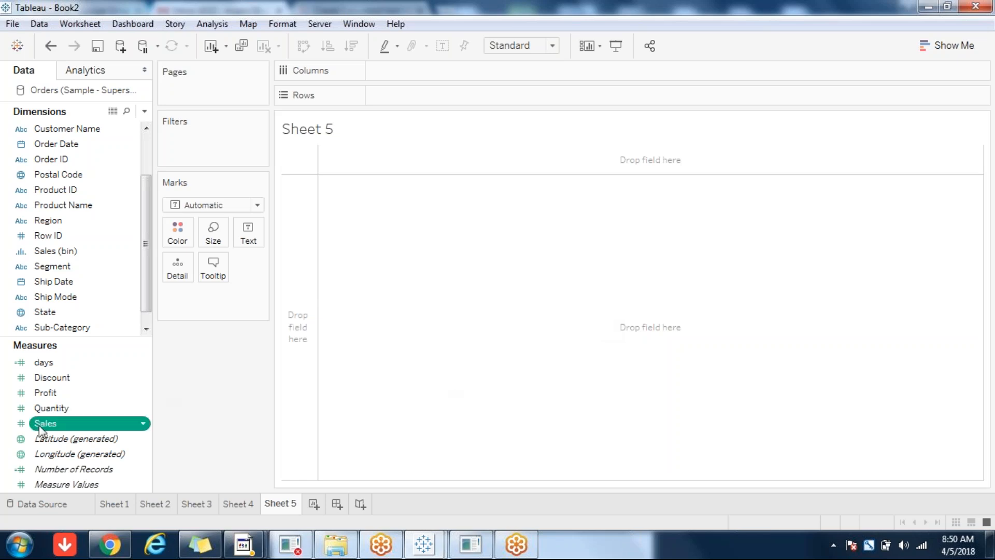
double_click(41, 424)
double_click(66, 392)
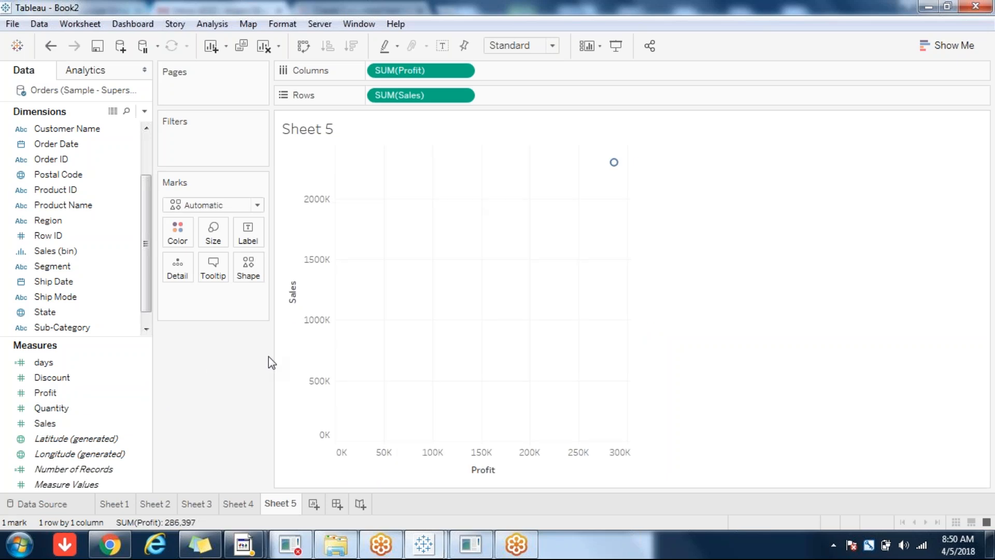
mouse_move(621, 170)
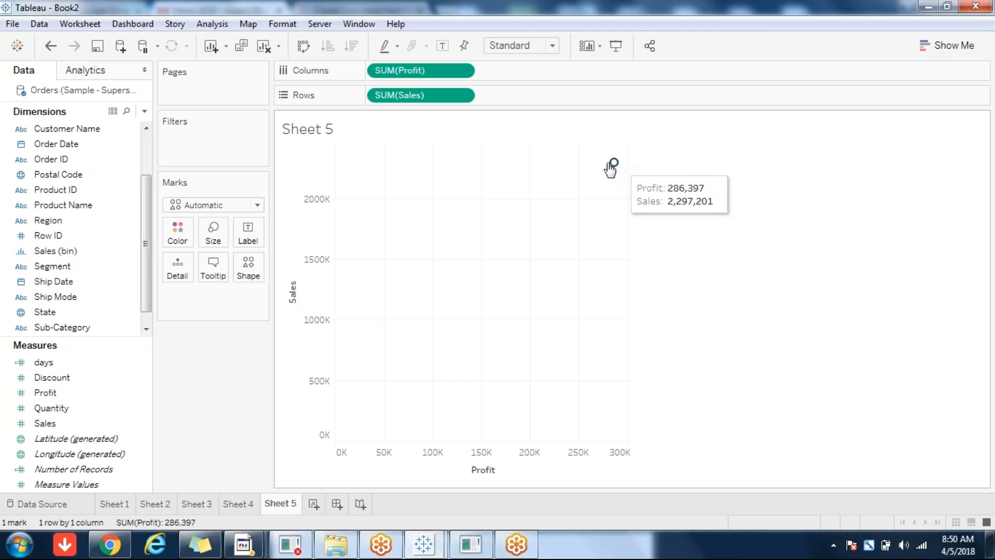
- Color the scatter plot marks by Sub-Category and set their shapes by Ship Mode
left_click_drag(129, 326, 178, 233)
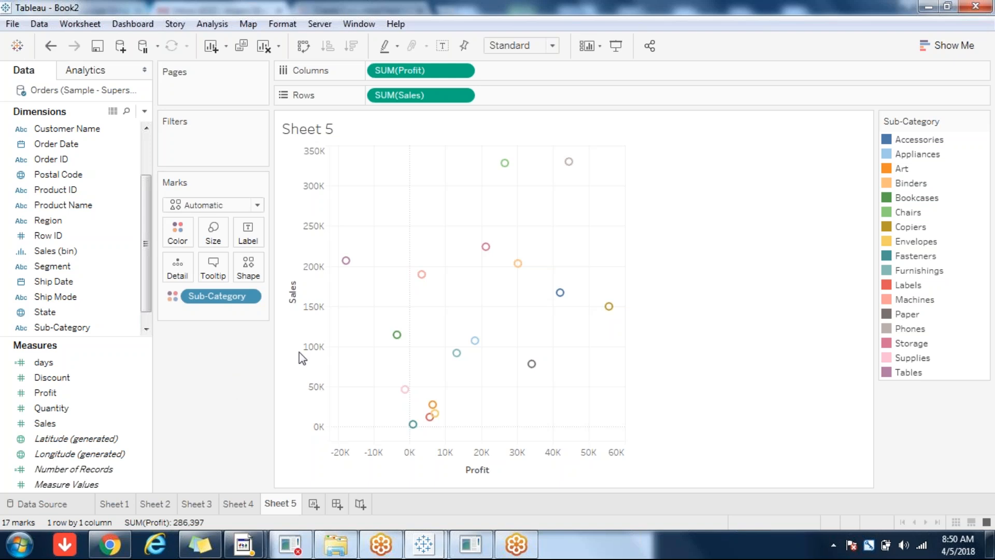
mouse_move(350, 267)
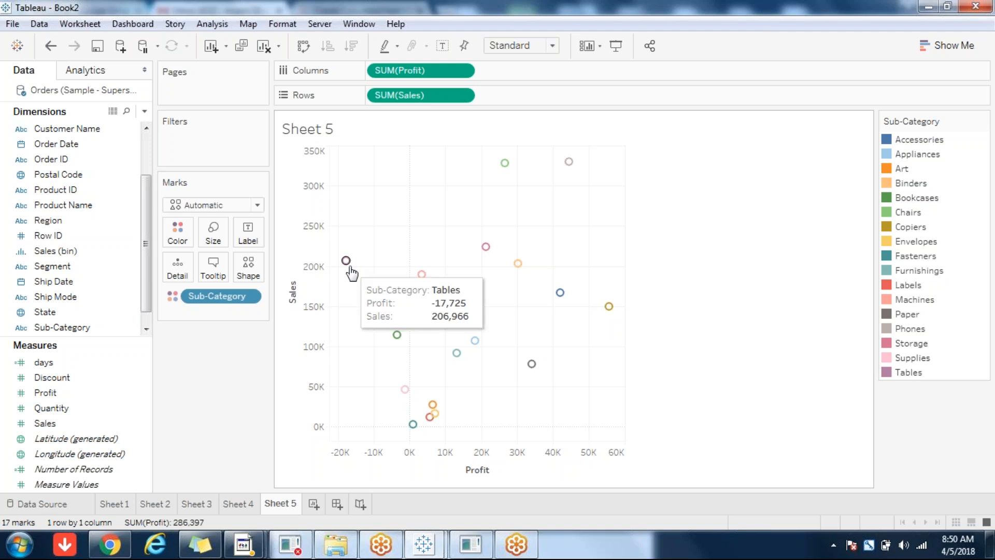
mouse_move(609, 310)
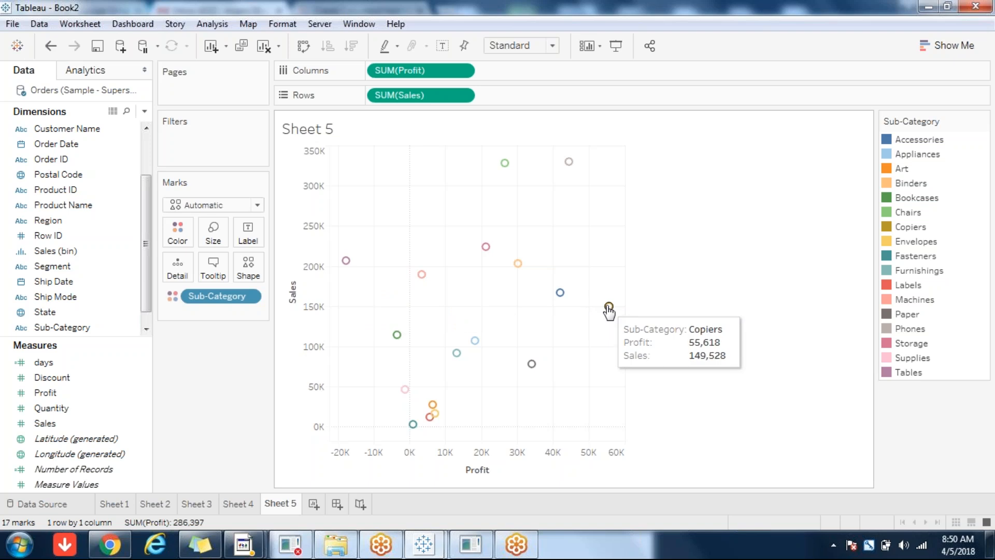
mouse_move(486, 247)
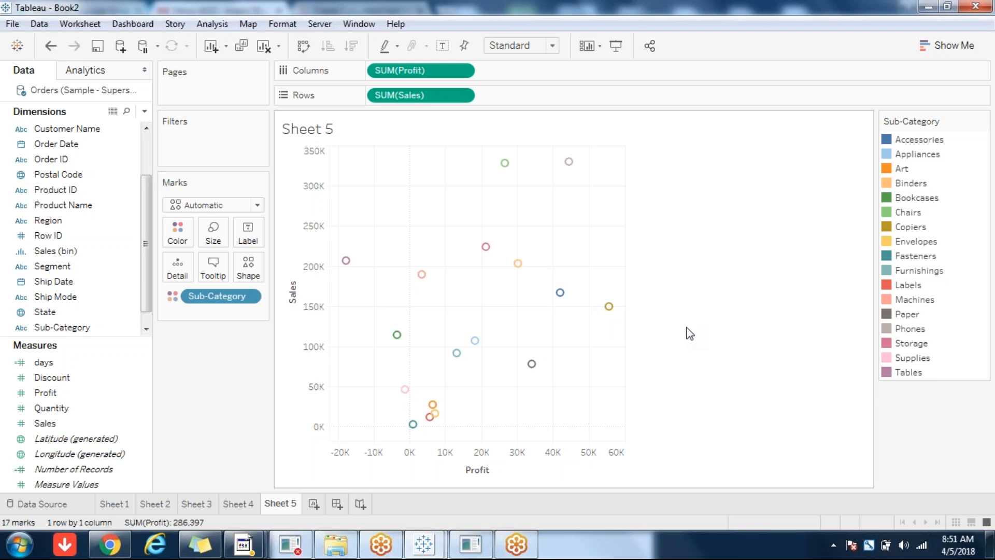
left_click(60, 302)
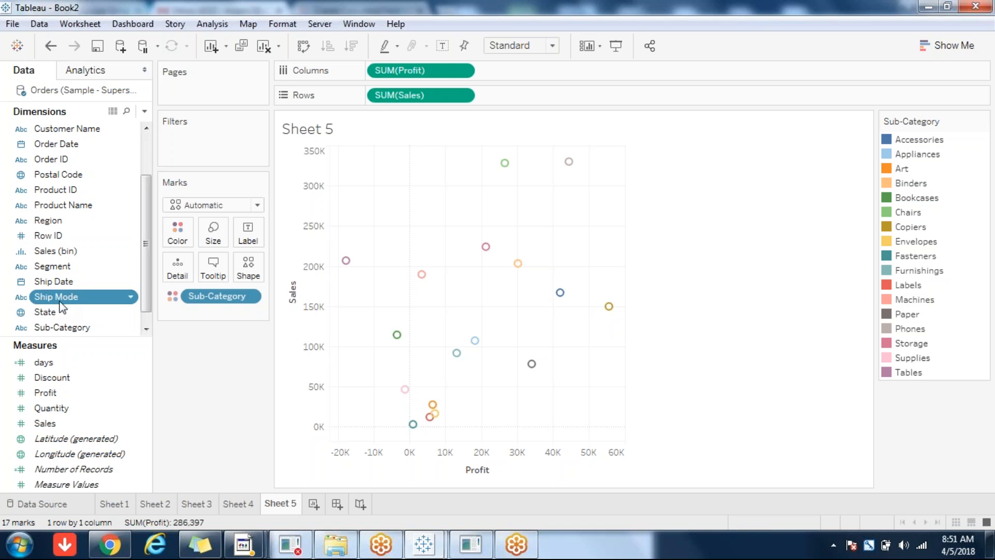
left_click_drag(61, 304, 248, 265)
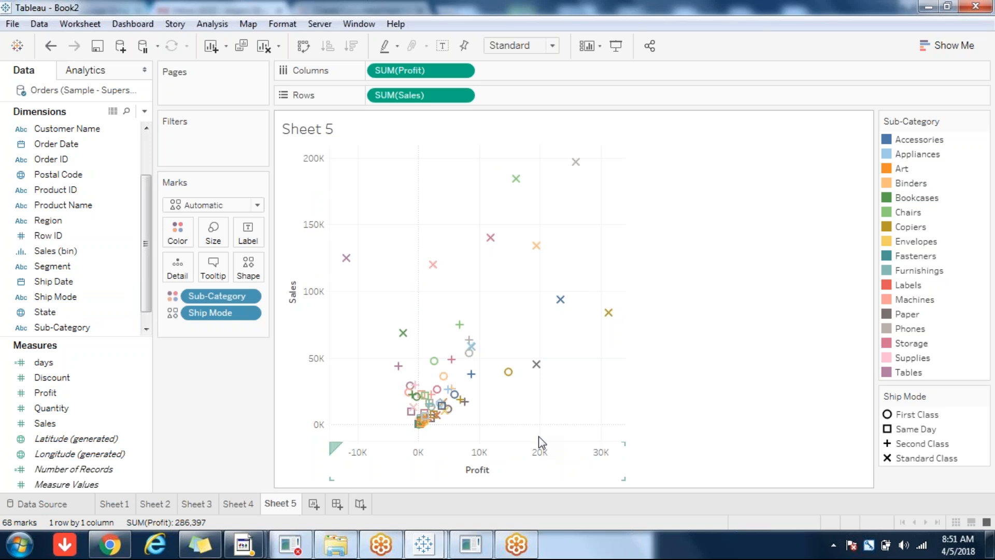
- Examine the scatter plot by selecting the low-sales cluster and the high-sales marks as separate groups
left_click_drag(548, 434, 372, 315)
left_click(699, 408)
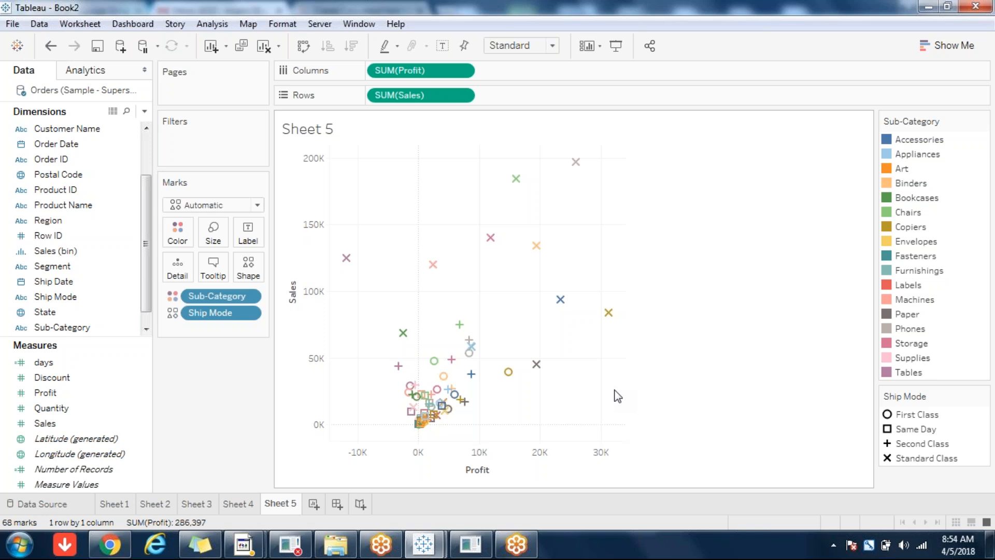
mouse_move(351, 265)
left_click_drag(529, 431, 357, 309)
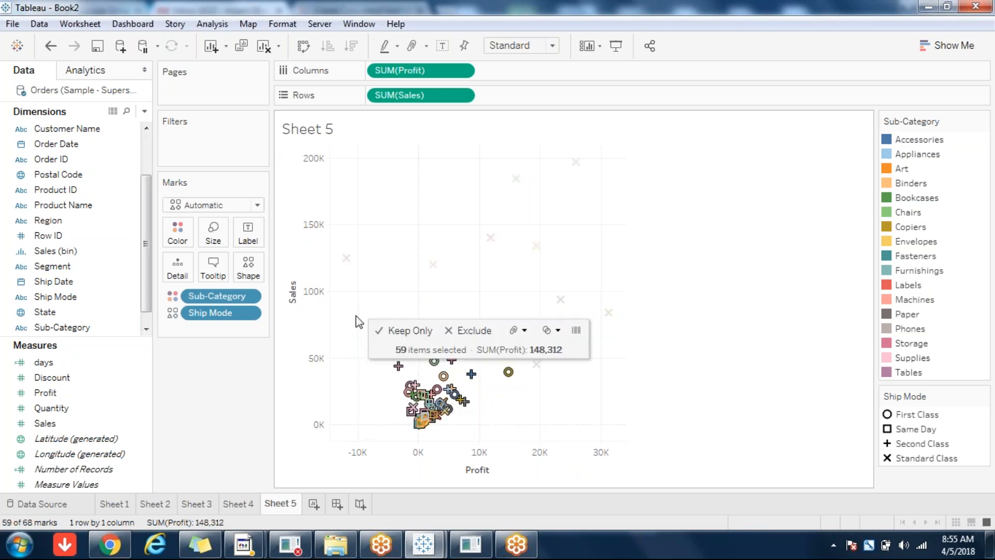
left_click(384, 311)
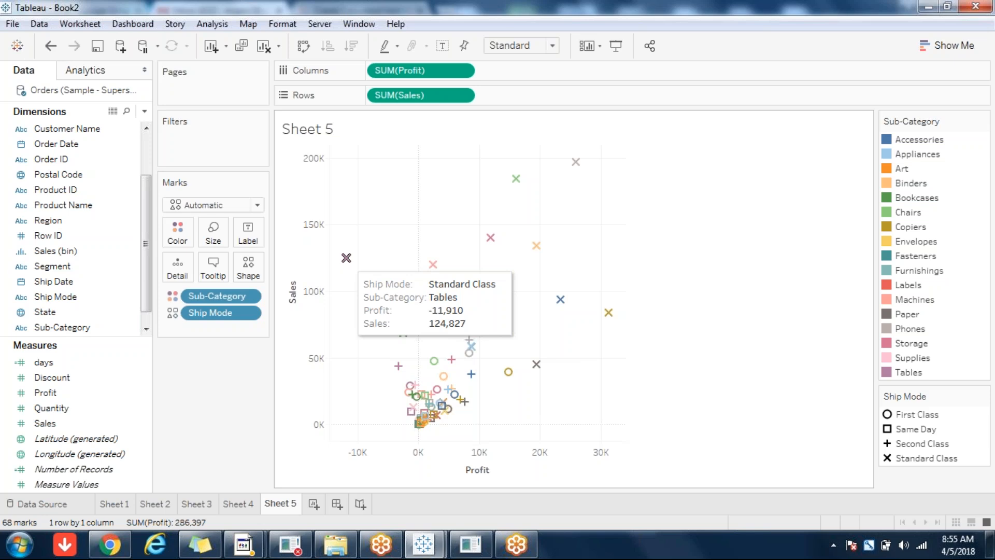
mouse_move(610, 313)
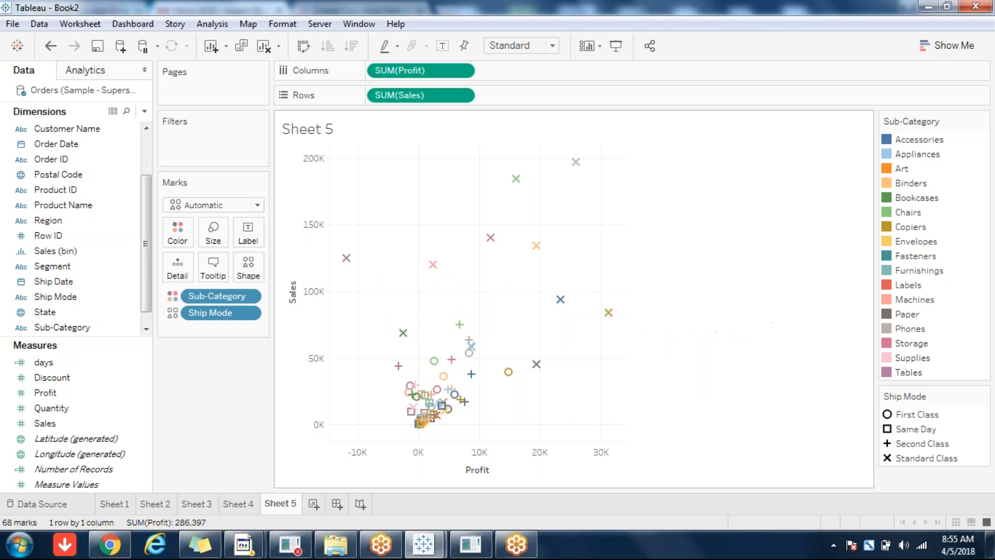
mouse_move(575, 162)
left_click_drag(618, 324, 328, 139)
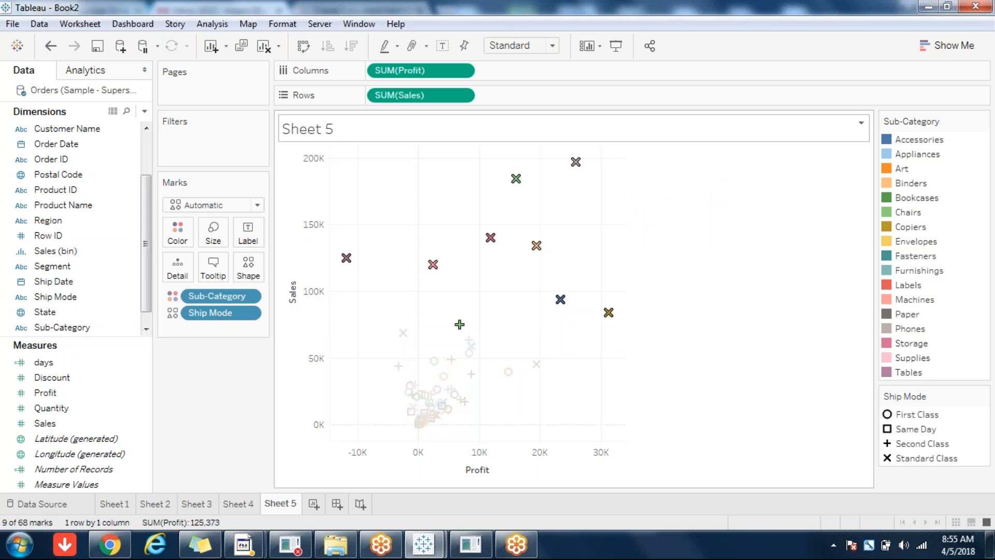
- Clear the mark selection, then add a blank worksheet after the scatter plot with the chart type suggestions displayed
left_click(631, 305)
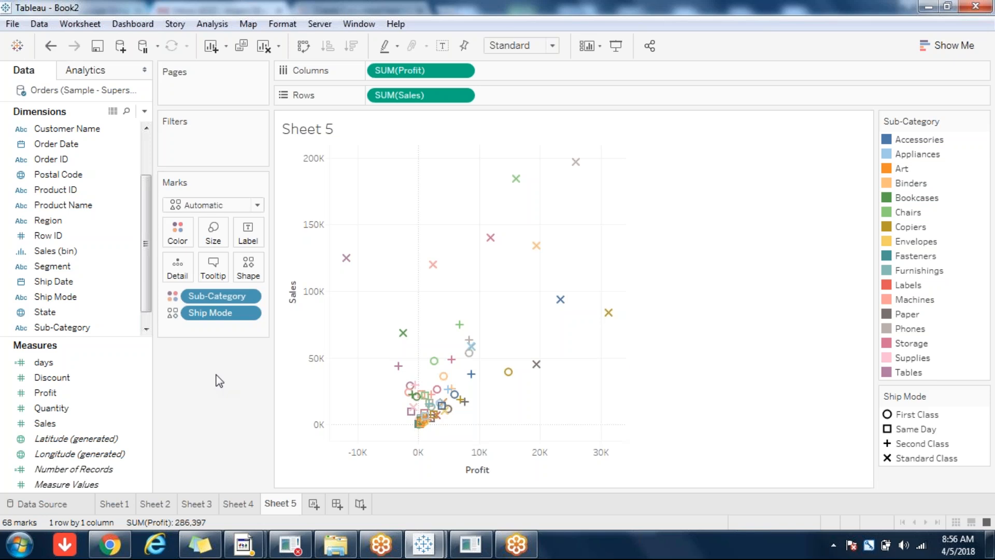
left_click(312, 505)
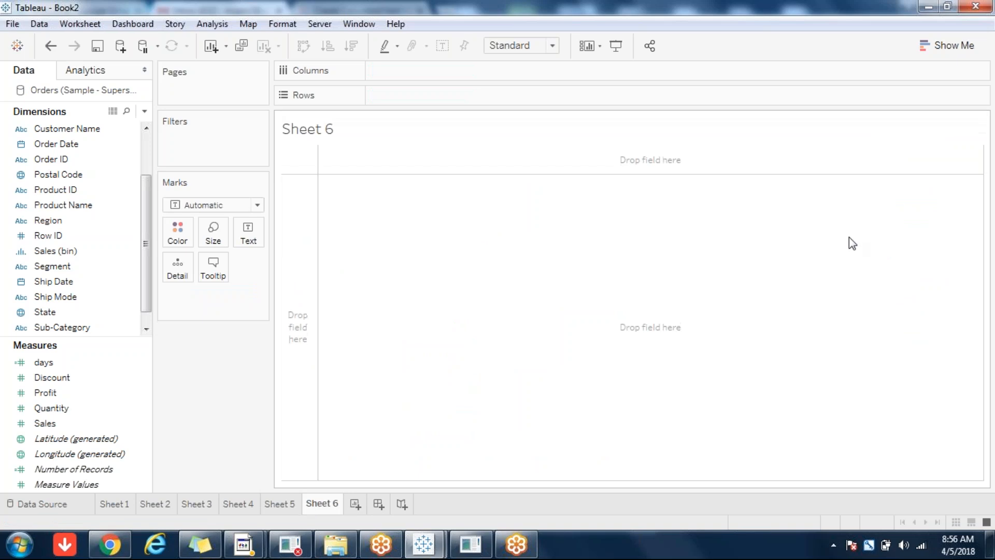
left_click(958, 47)
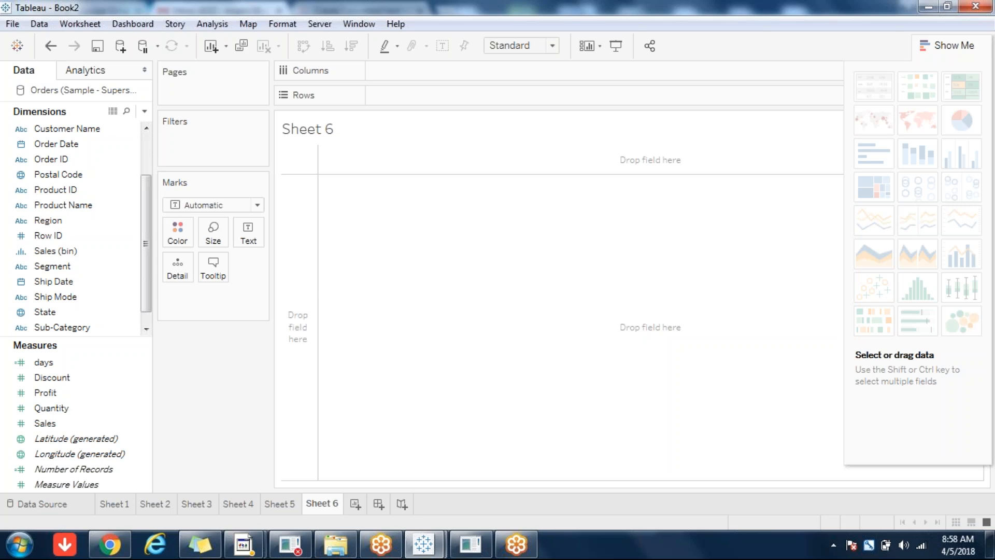
mouse_move(902, 226)
- Create a new dashboard and place Sheet 1, Sheet 2, Sheet 4 and Sheet 3 on it as tiled views
left_click(379, 511)
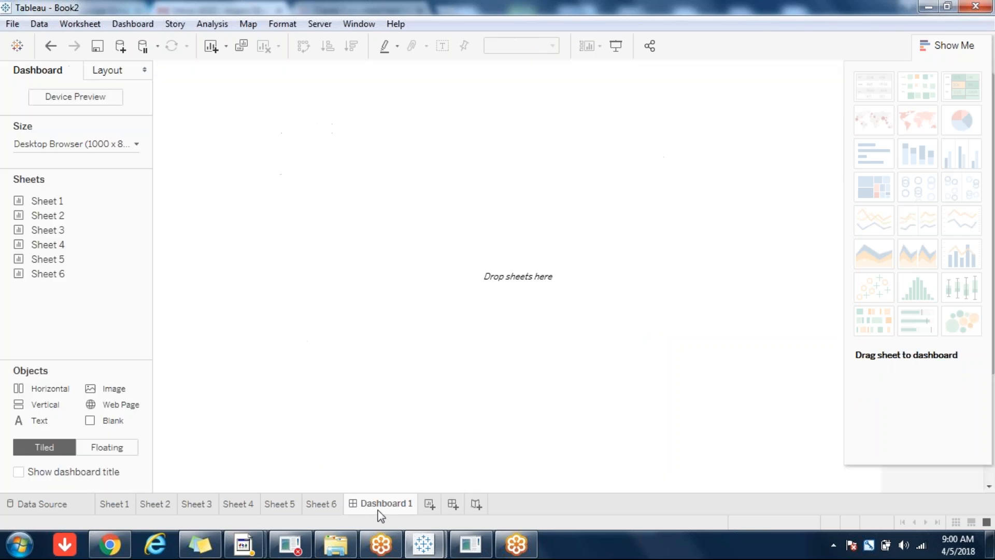
double_click(54, 212)
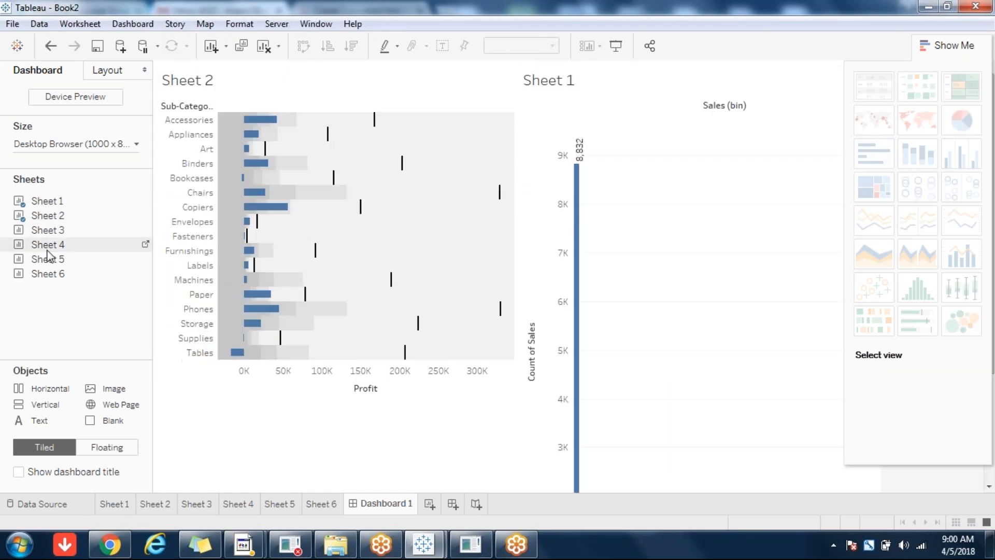
double_click(47, 244)
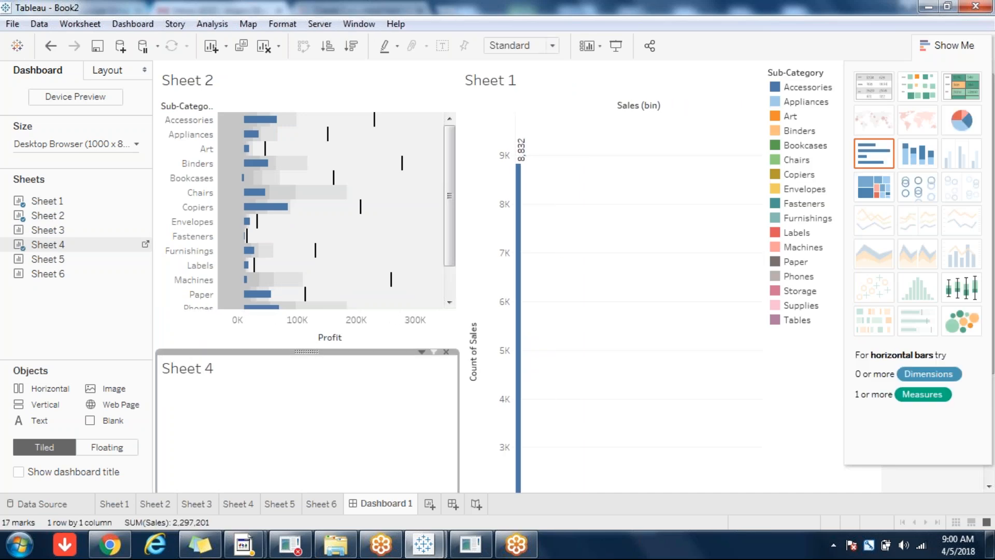
mouse_move(43, 229)
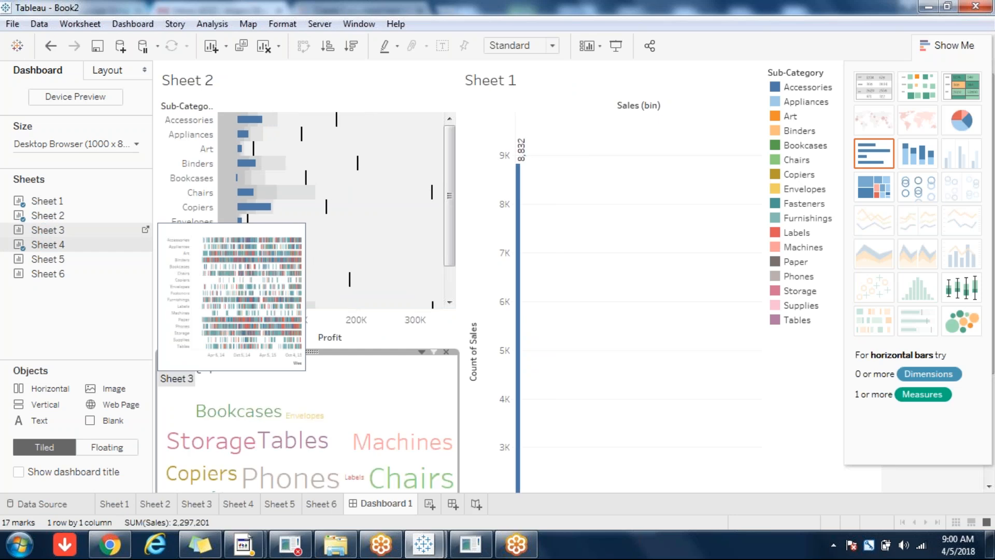
double_click(43, 229)
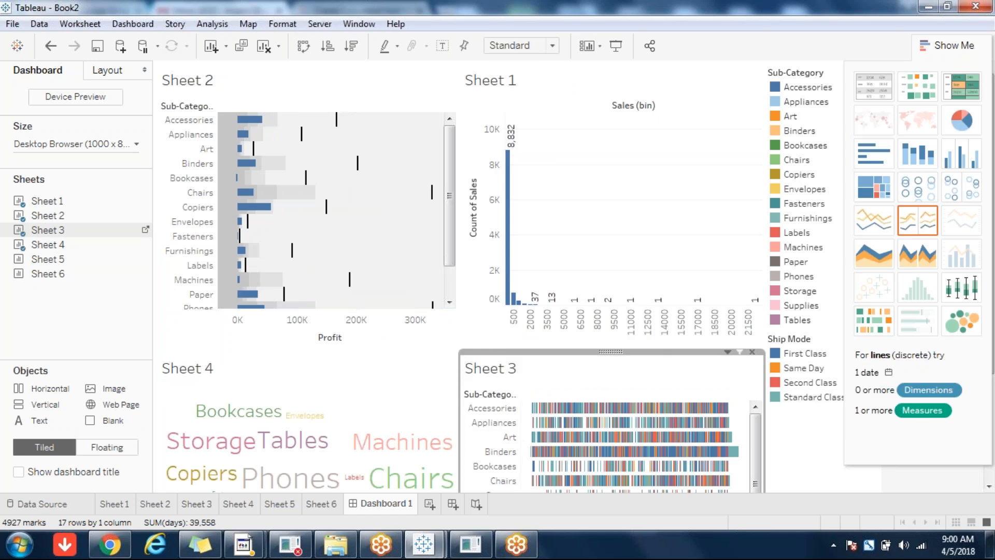
- Go back from the dashboard to the Sales versus Profit scatter plot on Sheet 5
left_click(321, 504)
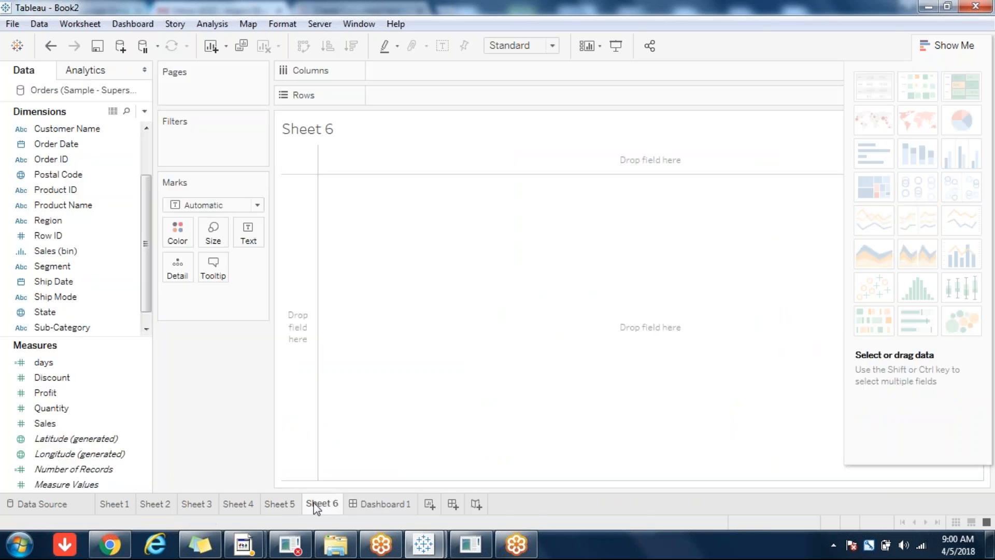
left_click(288, 505)
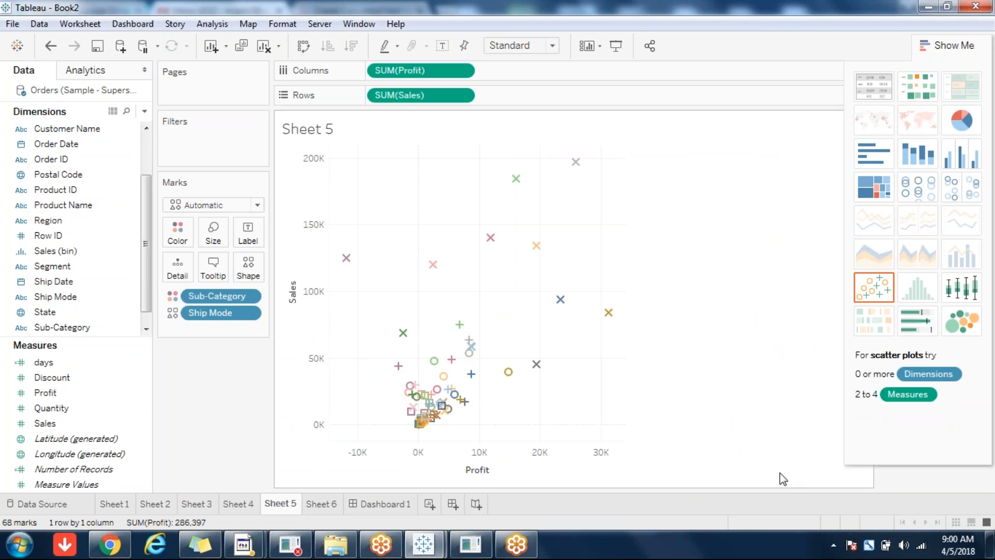